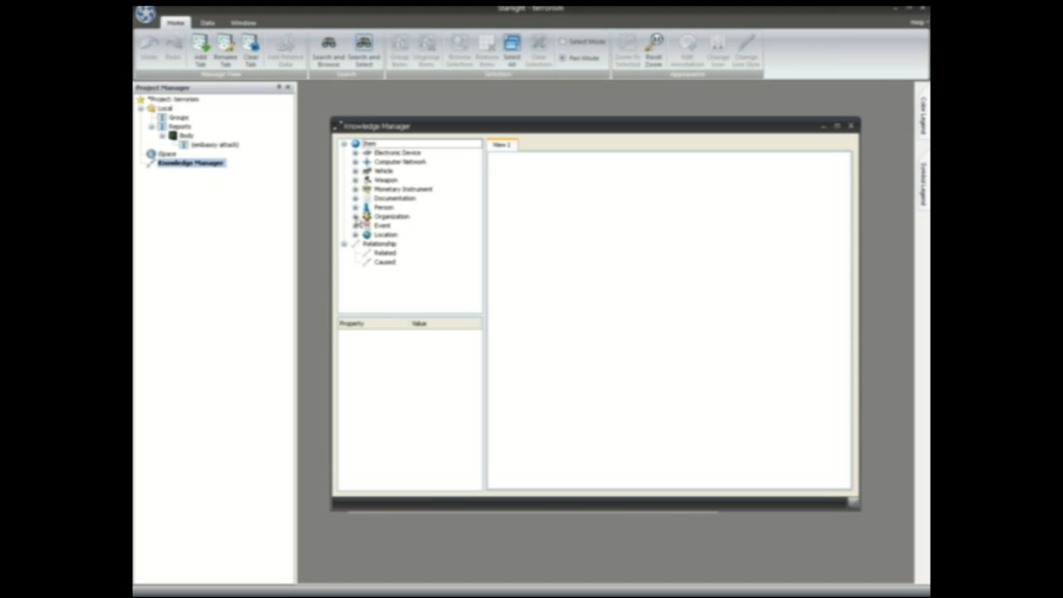
Step: Add a Person item captioned "terrorist" to View 1 of the Knowledge Manager and select it
click(355, 217)
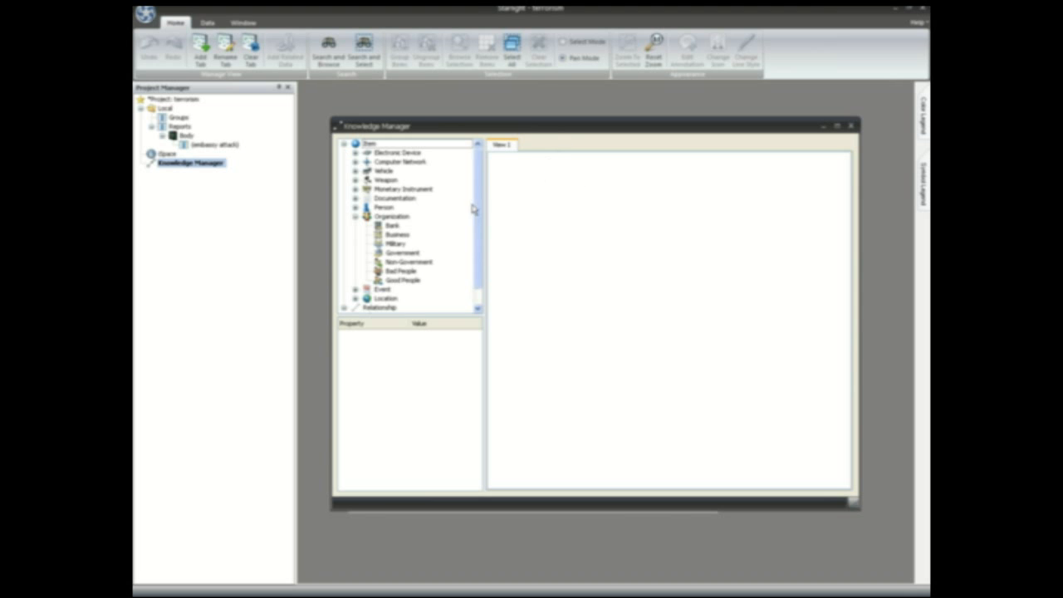
drag(383, 209, 578, 284)
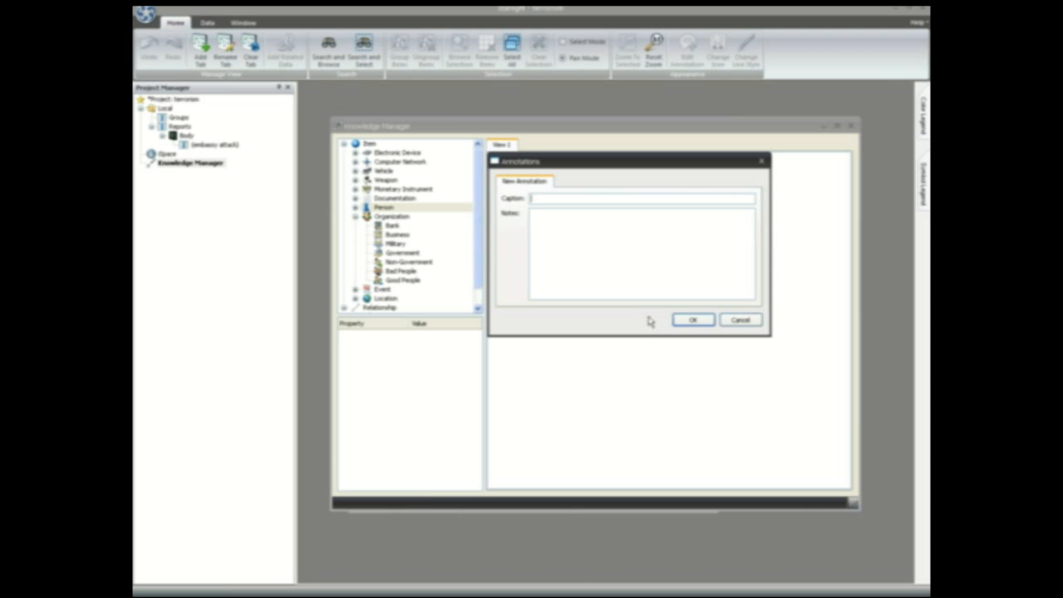
click(692, 320)
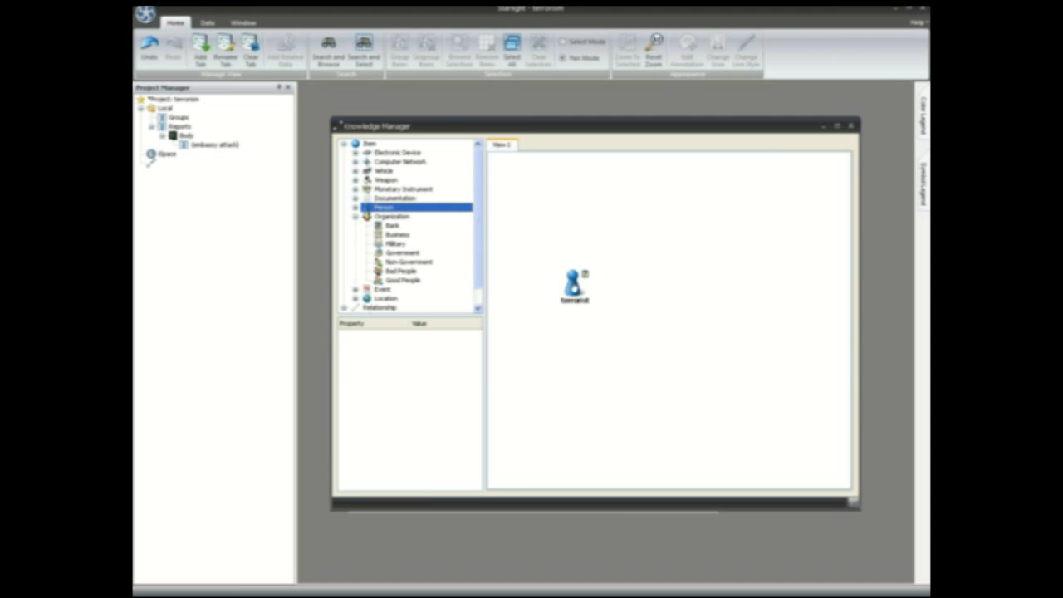
click(576, 288)
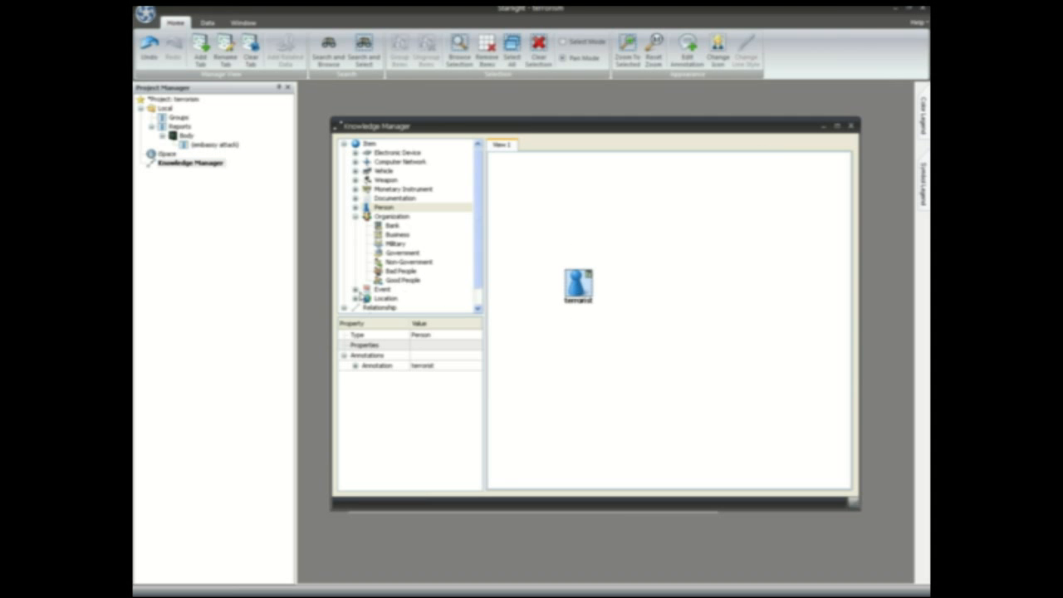
Step: Add an Attack event captioned "embassy attack" beside the terrorist item and select it
click(355, 290)
mouse_move(394, 298)
mouse_down()
mouse_move(612, 316)
mouse_move(702, 278)
mouse_up()
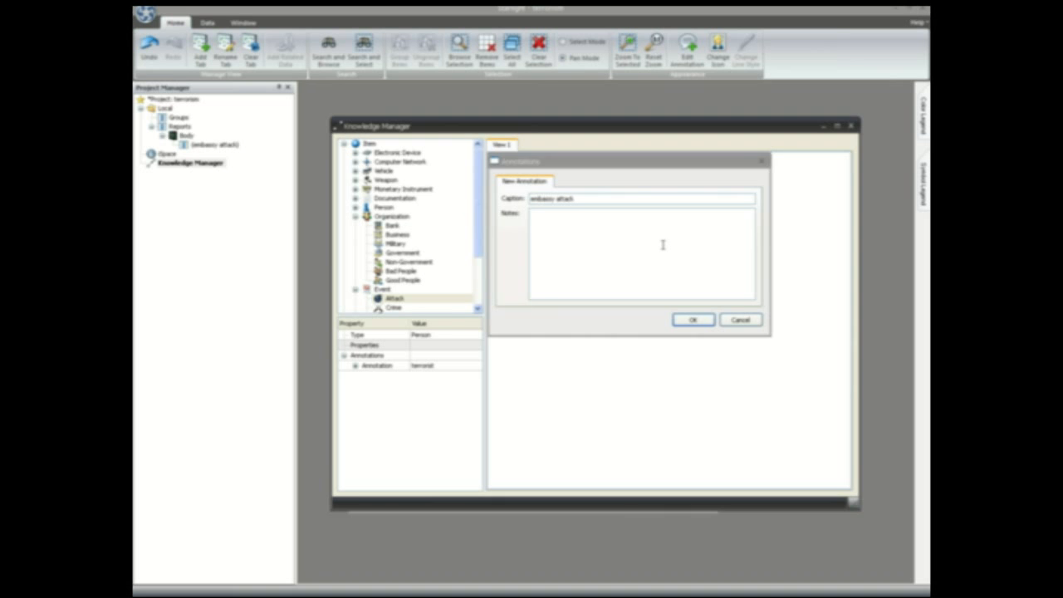
key(Return)
click(699, 277)
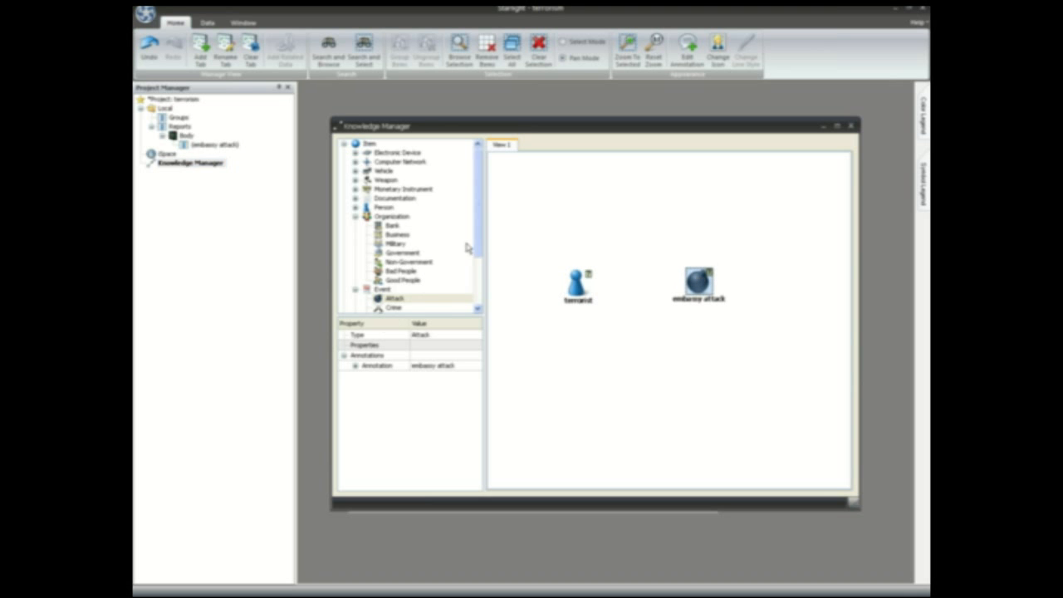
Step: Link the terrorist item to the embassy attack item with a Caused relationship
scroll(472, 248, down, 3)
drag(387, 307, 692, 282)
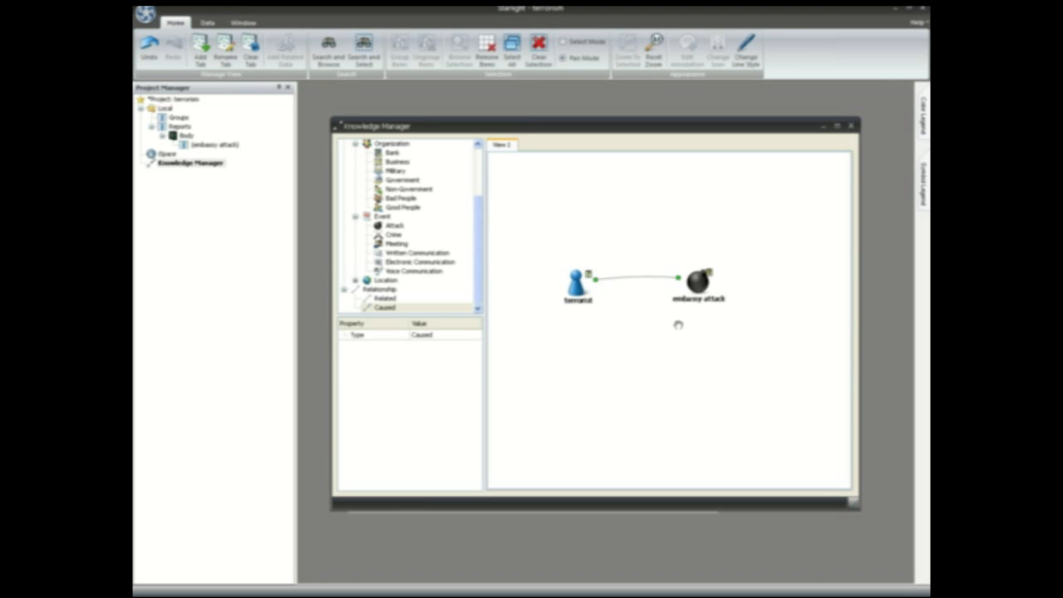
click(699, 283)
scroll(643, 296, up, 3)
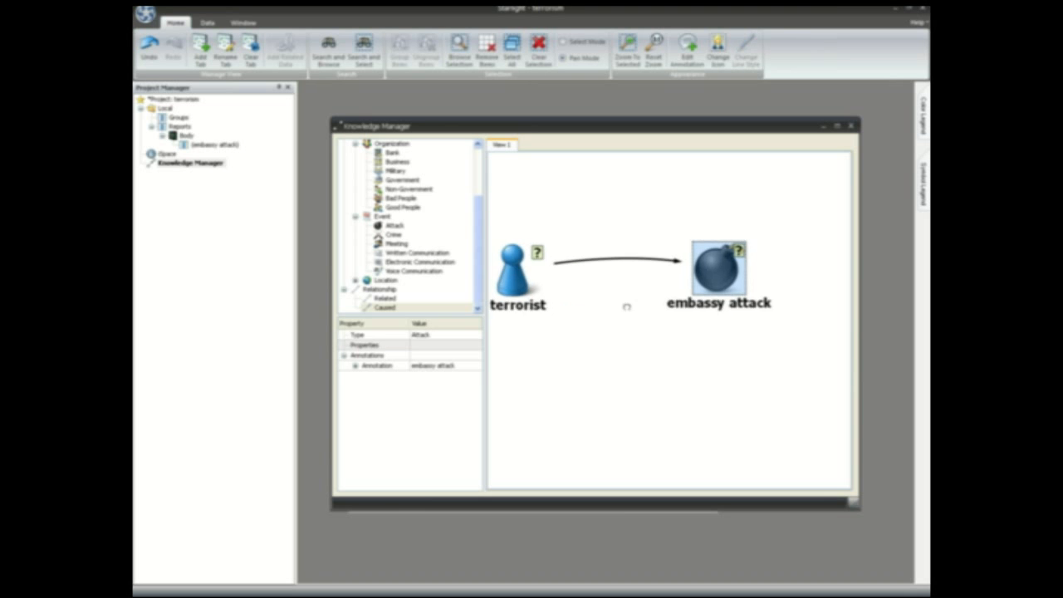
drag(626, 307, 648, 266)
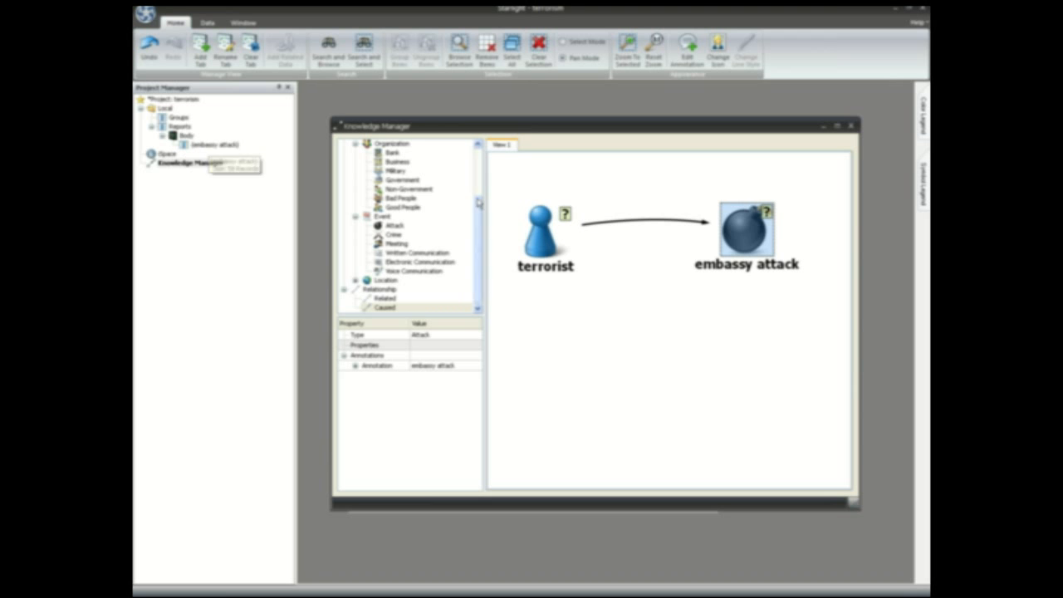
Step: Attach the (embassy attack) recordset to the embassy attack item, and review its attached records in Standard format before closing them
click(193, 147)
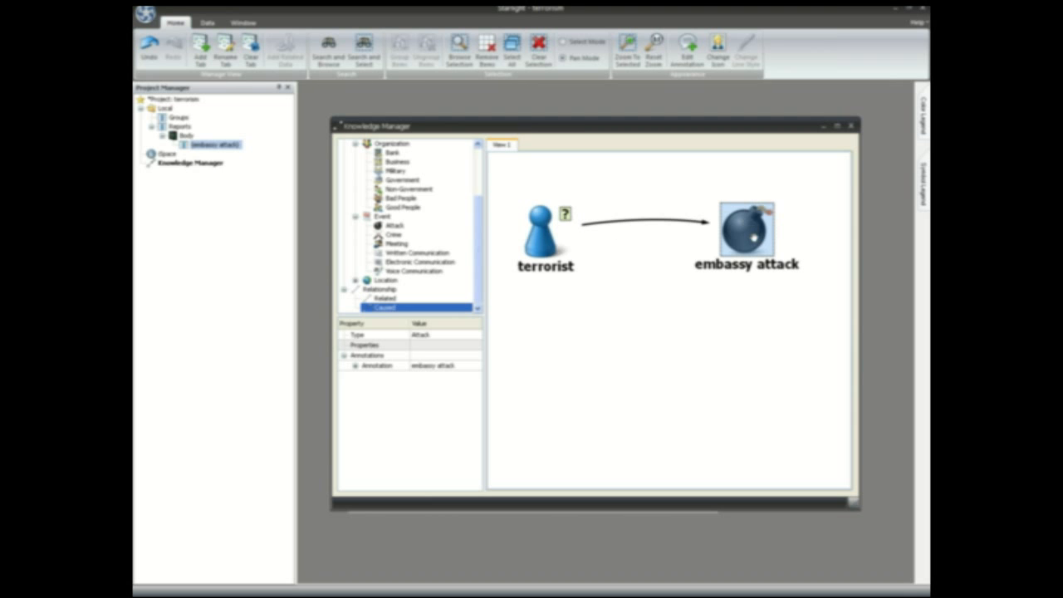
double_click(756, 240)
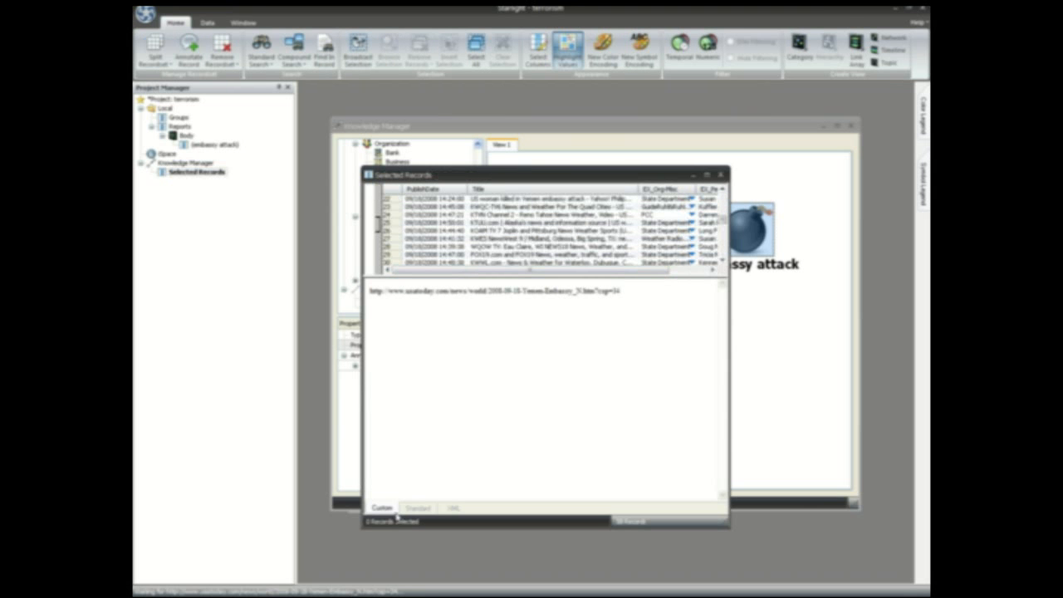
click(418, 507)
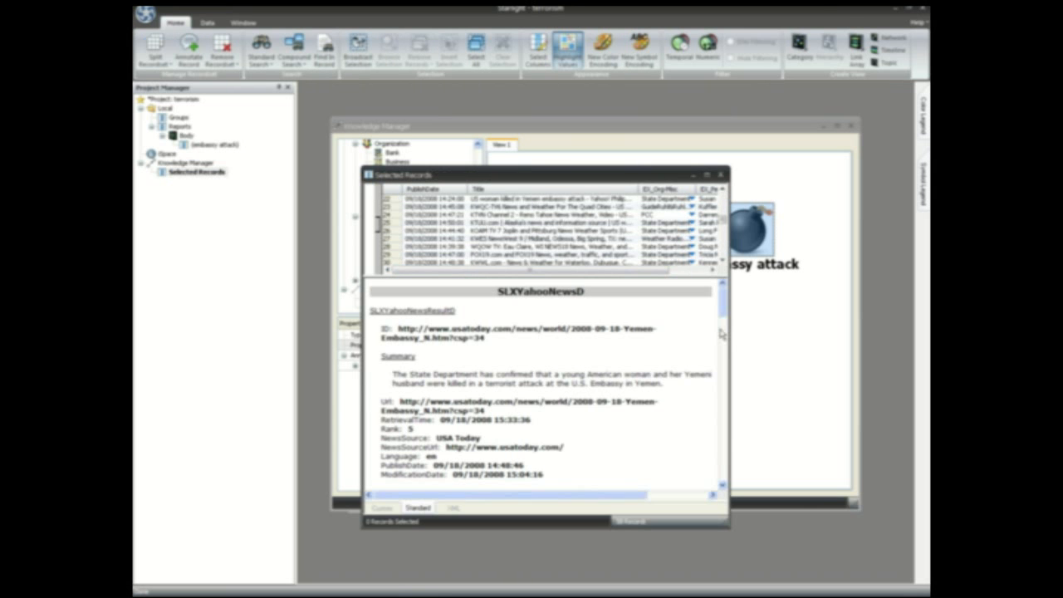
scroll(723, 328, down, 1)
scroll(724, 321, down, 5)
scroll(724, 321, up, 5)
click(721, 175)
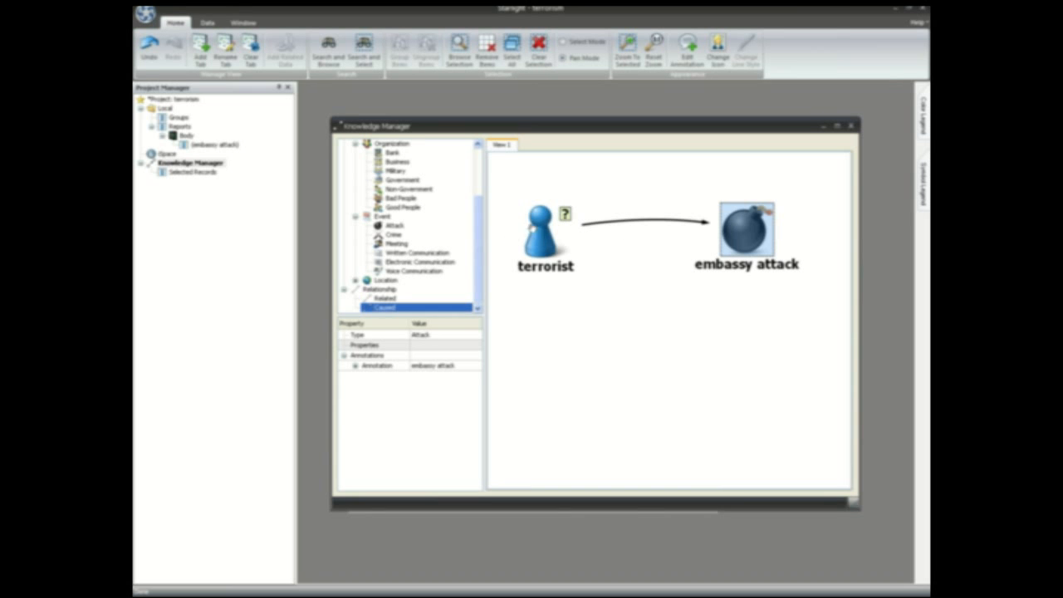
Step: Open the (embassy attack) recordset and create a valueset from all values of its EX_Org-Misc column
double_click(224, 147)
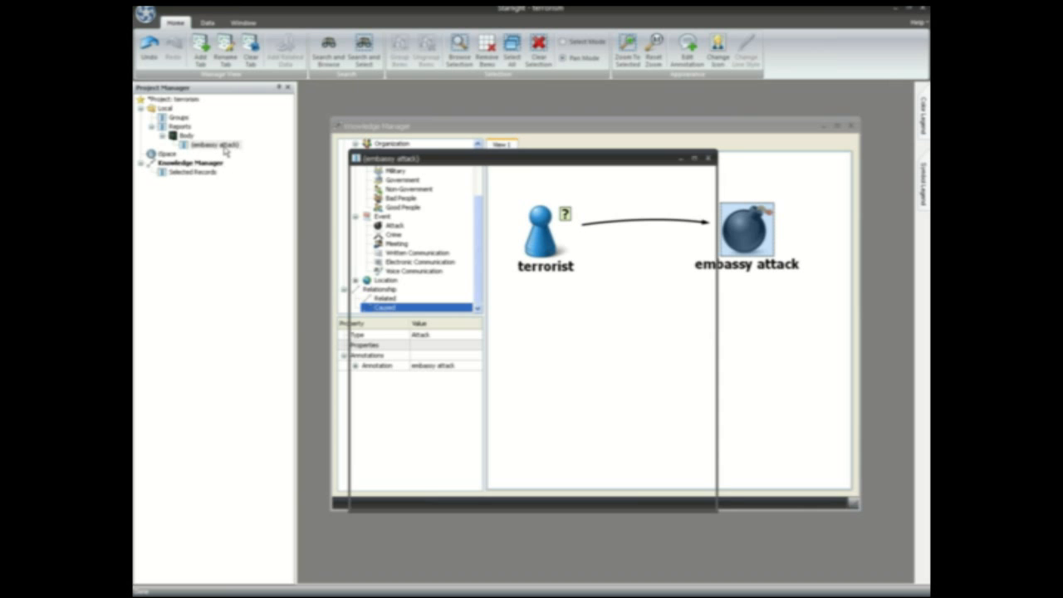
right_click(669, 174)
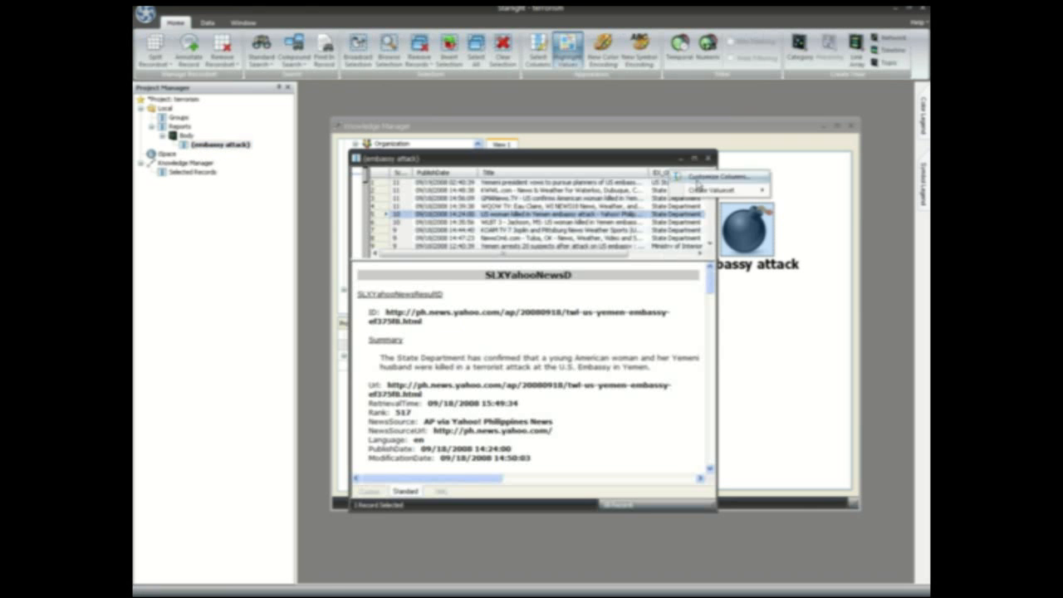
mouse_move(714, 190)
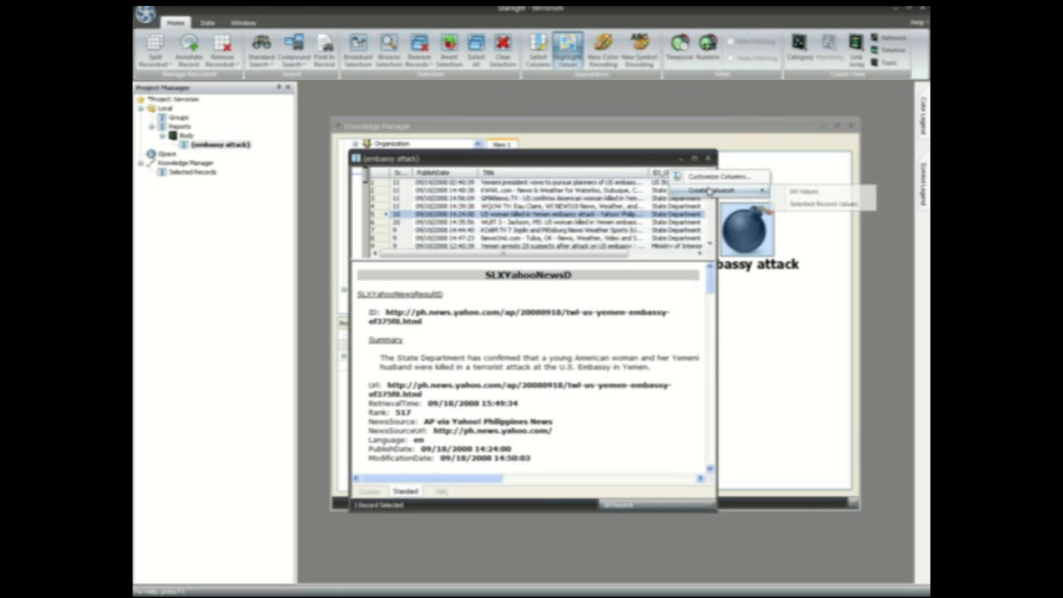
click(817, 195)
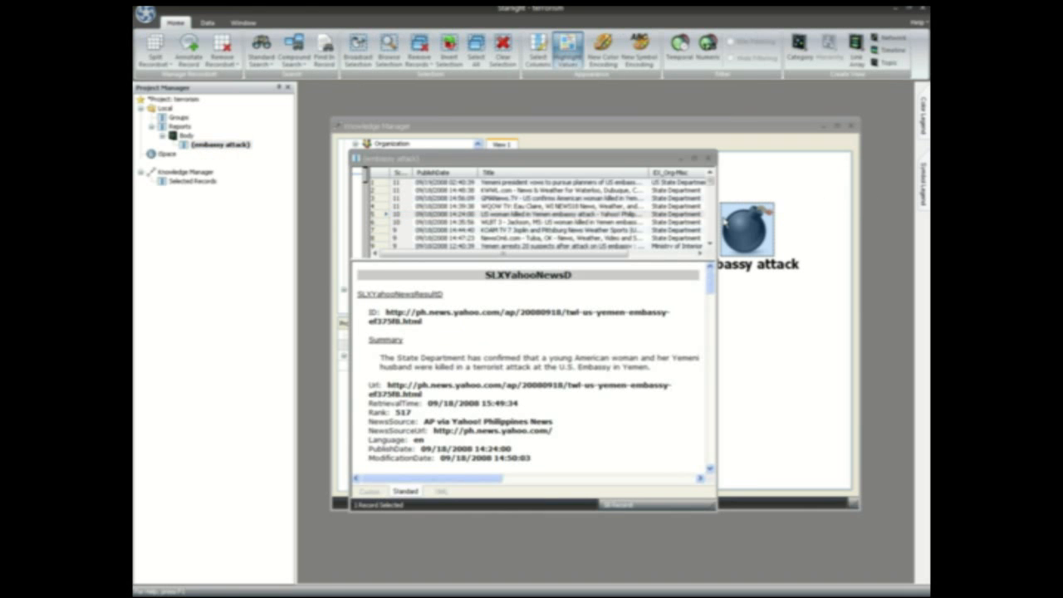
mouse_move(549, 264)
mouse_down()
mouse_move(550, 324)
mouse_move(548, 263)
mouse_up()
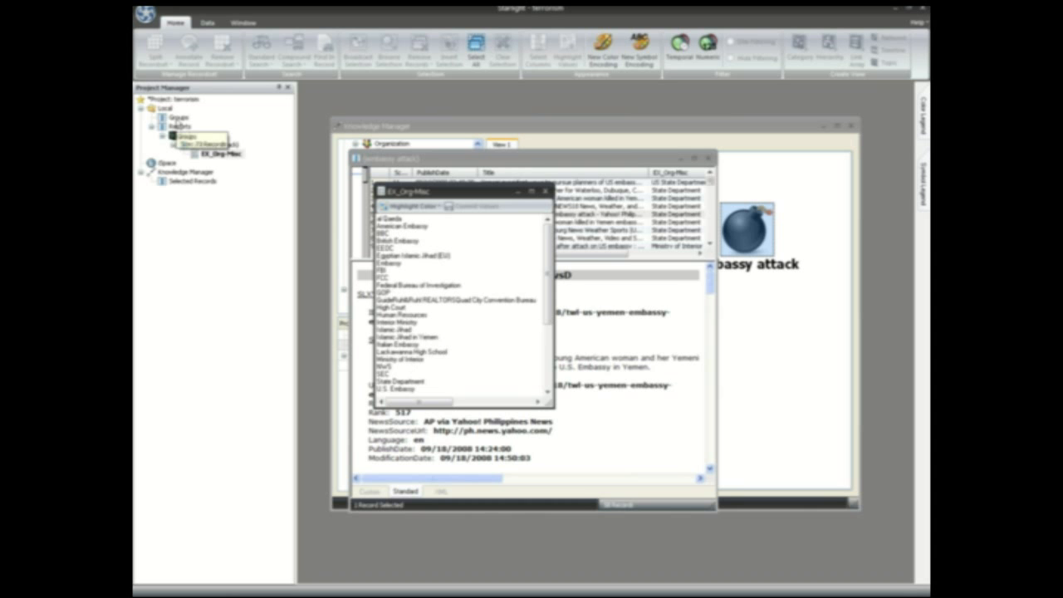
Step: Open the Groups recordset and read through the terrorist group profile of 313
double_click(178, 119)
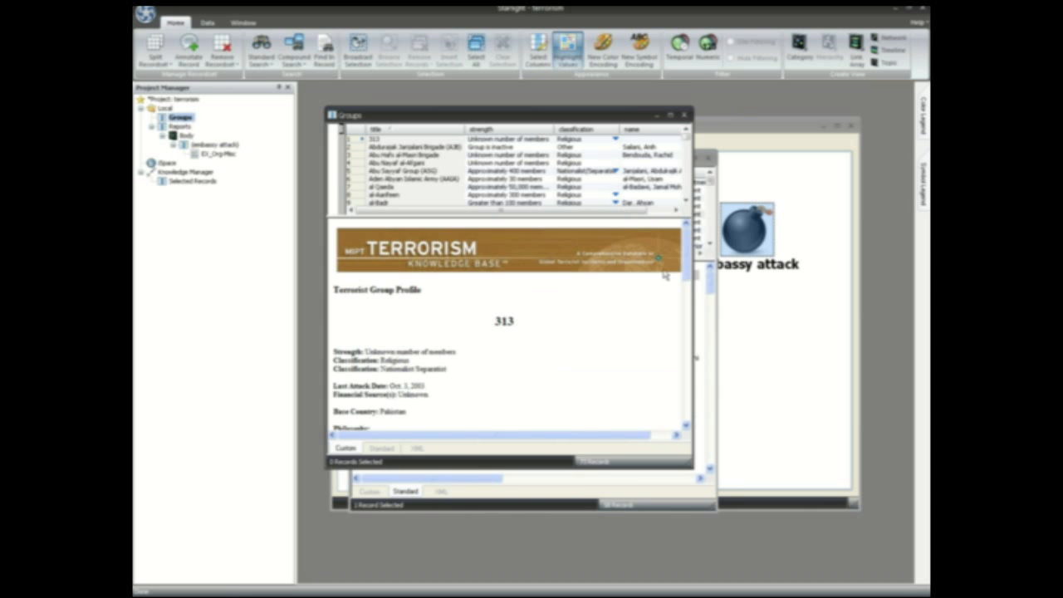
drag(686, 258, 686, 284)
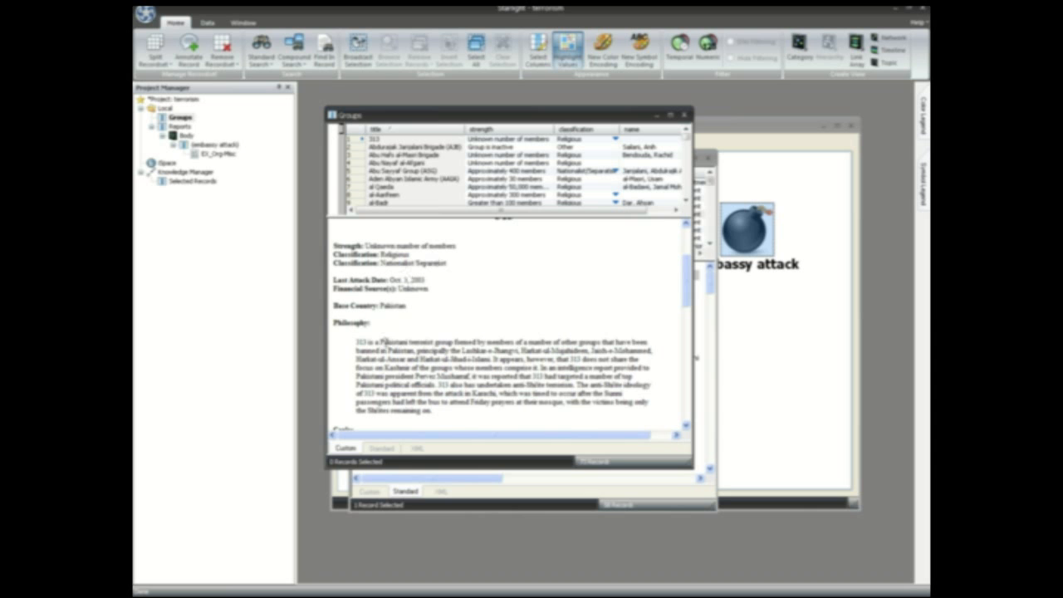
scroll(383, 342, down, 1)
scroll(385, 342, down, 6)
scroll(416, 386, up, 3)
Step: Create a network view of the Groups recordset with an edge from title to relatedGroupName
right_click(179, 117)
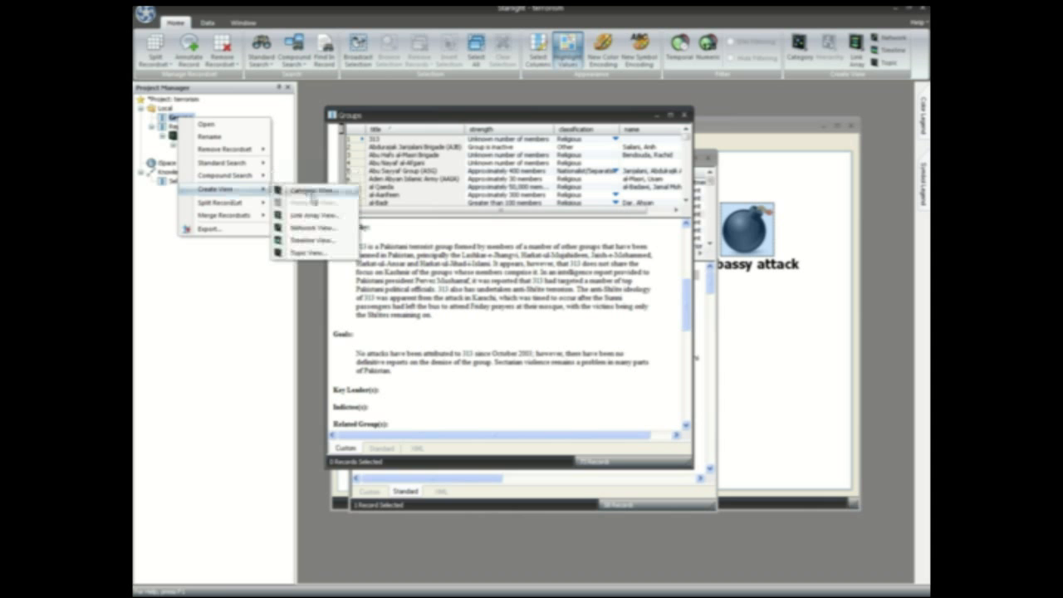
click(307, 237)
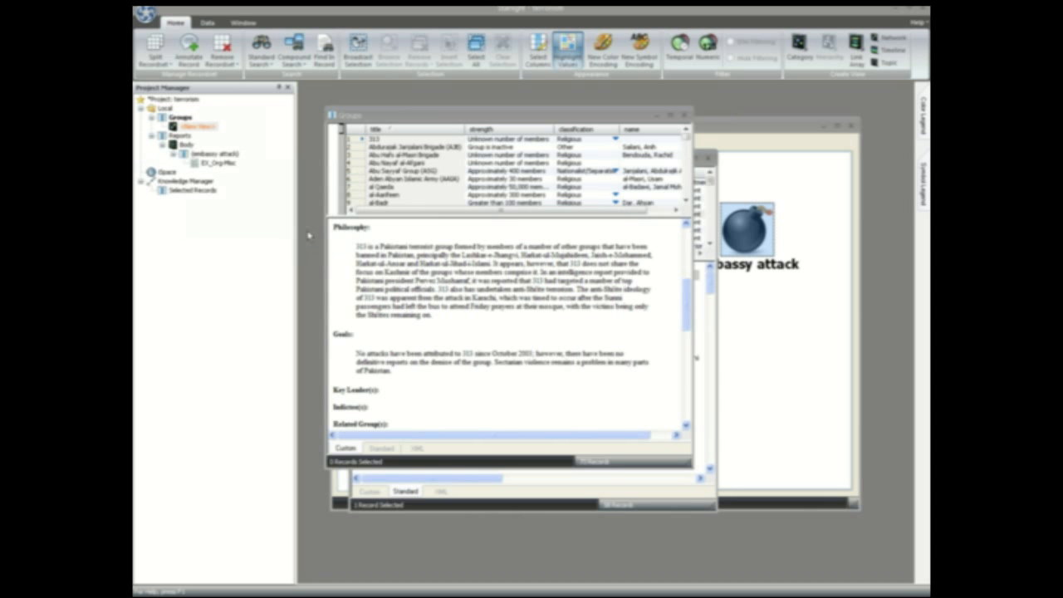
click(392, 245)
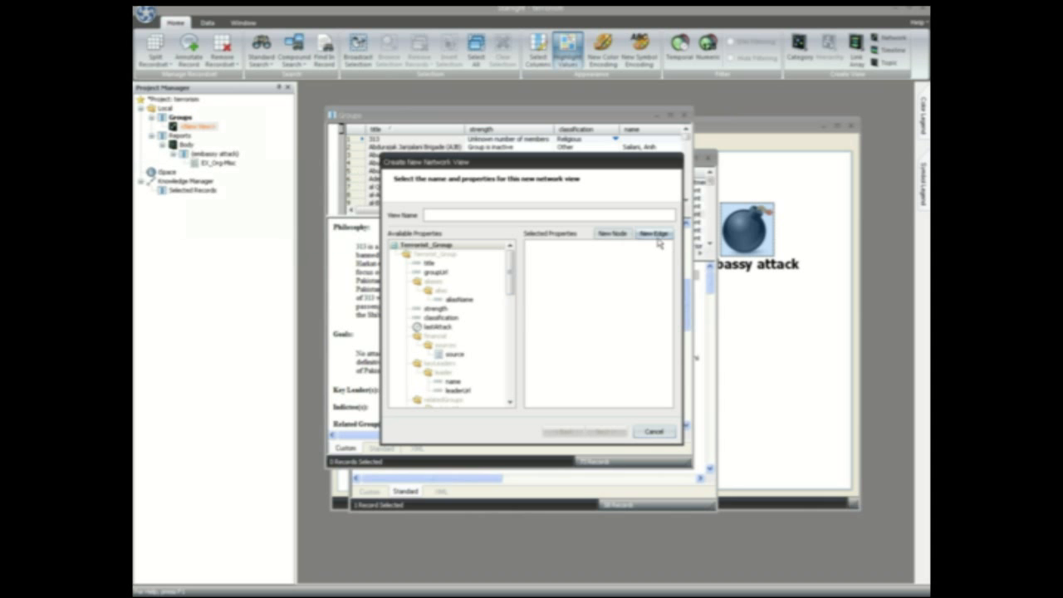
click(653, 233)
drag(426, 263, 568, 255)
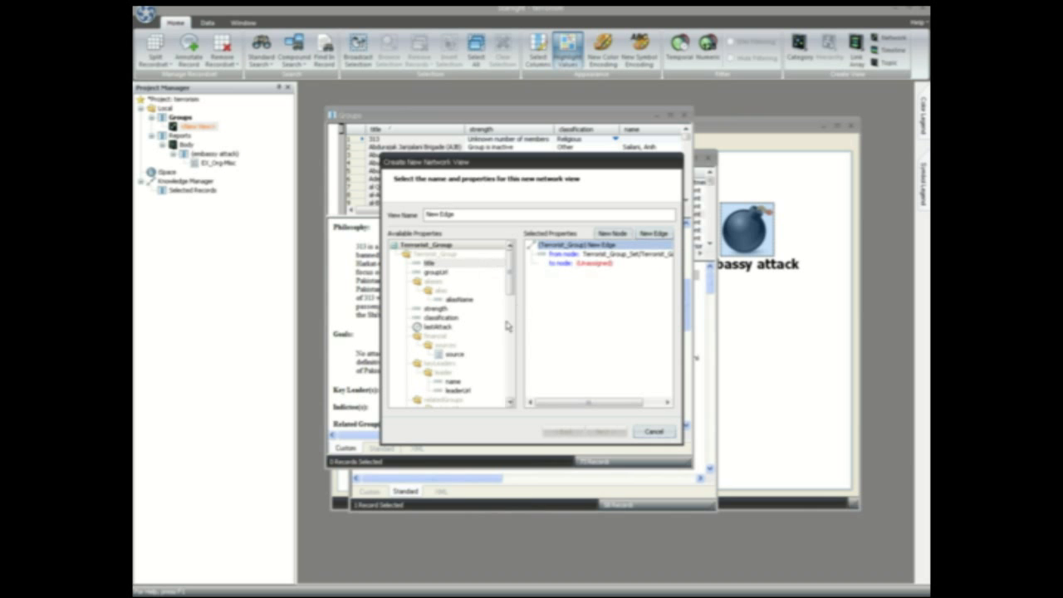
drag(511, 286, 511, 333)
drag(485, 266, 601, 270)
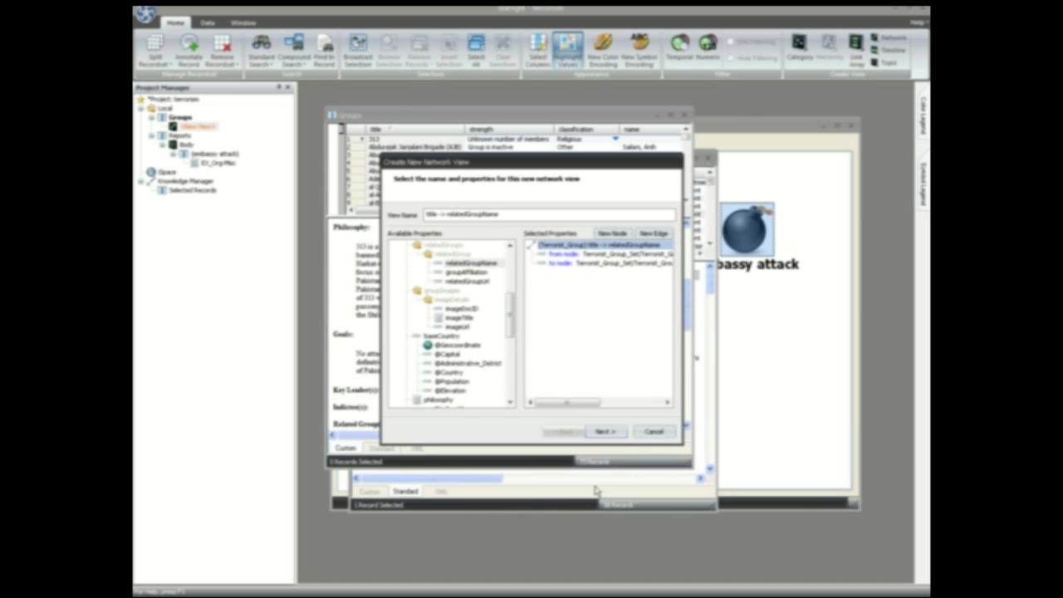
click(621, 434)
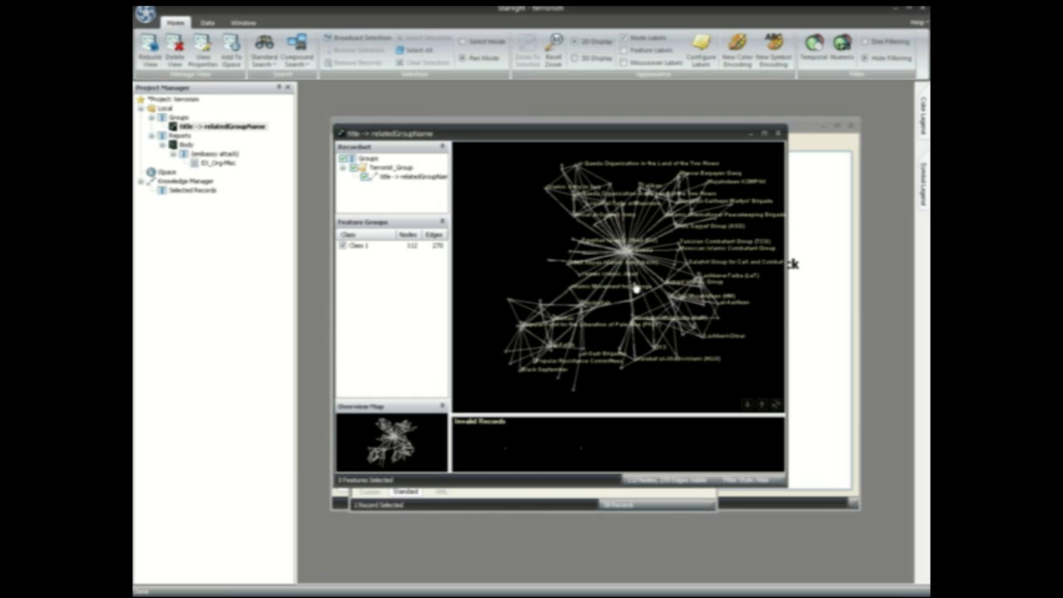
Step: Search the network view using the EX_Org-Misc valueset, with al Qaeda, Egyptian Islamic Jihad (EIJ) and Yemen Islamic Jihad as nodes in both directions
double_click(206, 166)
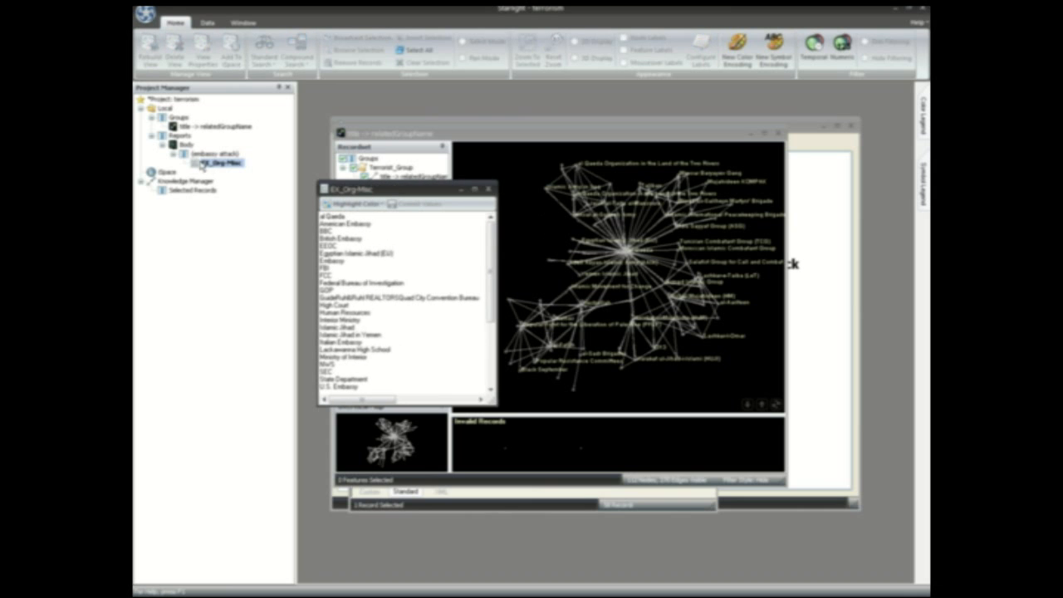
click(639, 285)
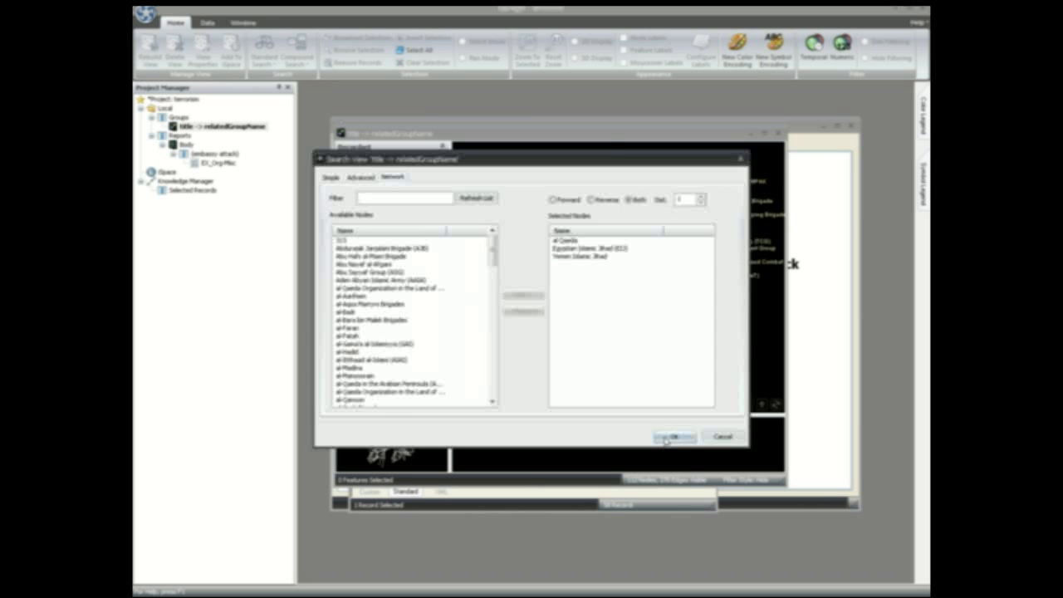
click(666, 441)
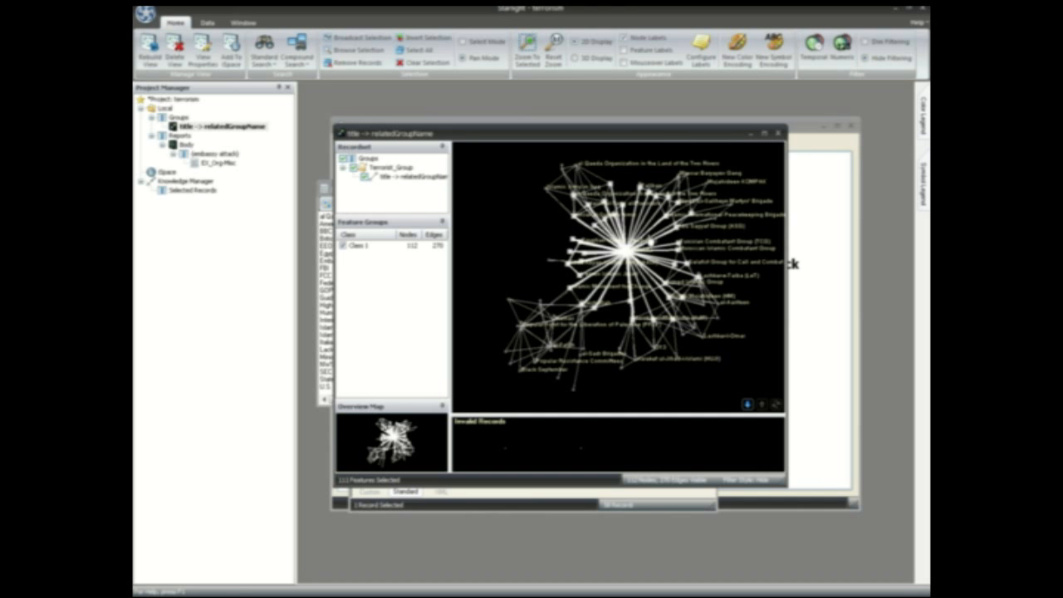
Step: Browse the records selected in the network view and create a valueset from all values of their name column
click(356, 52)
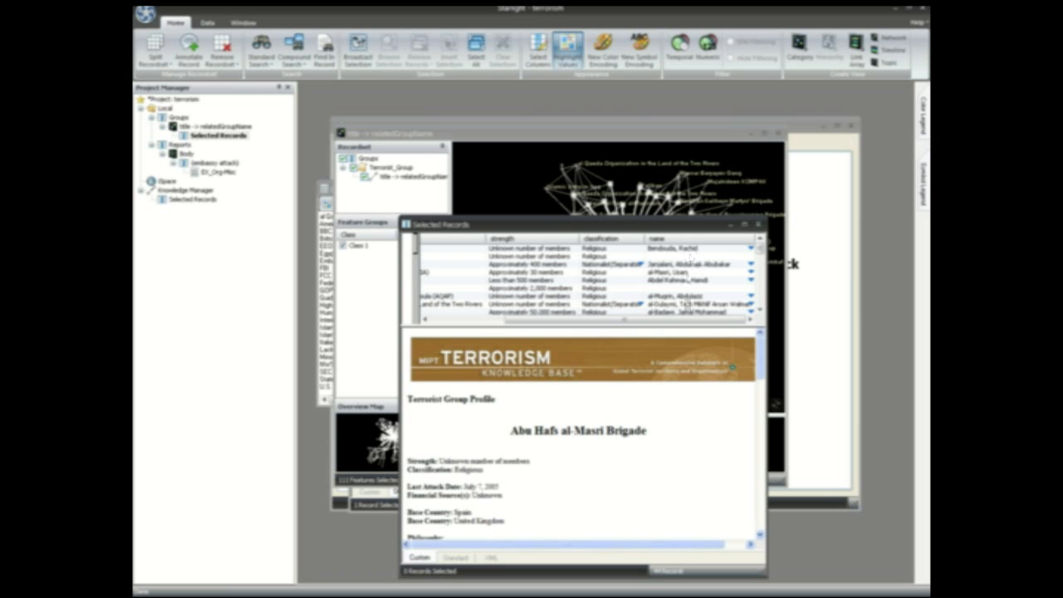
right_click(683, 242)
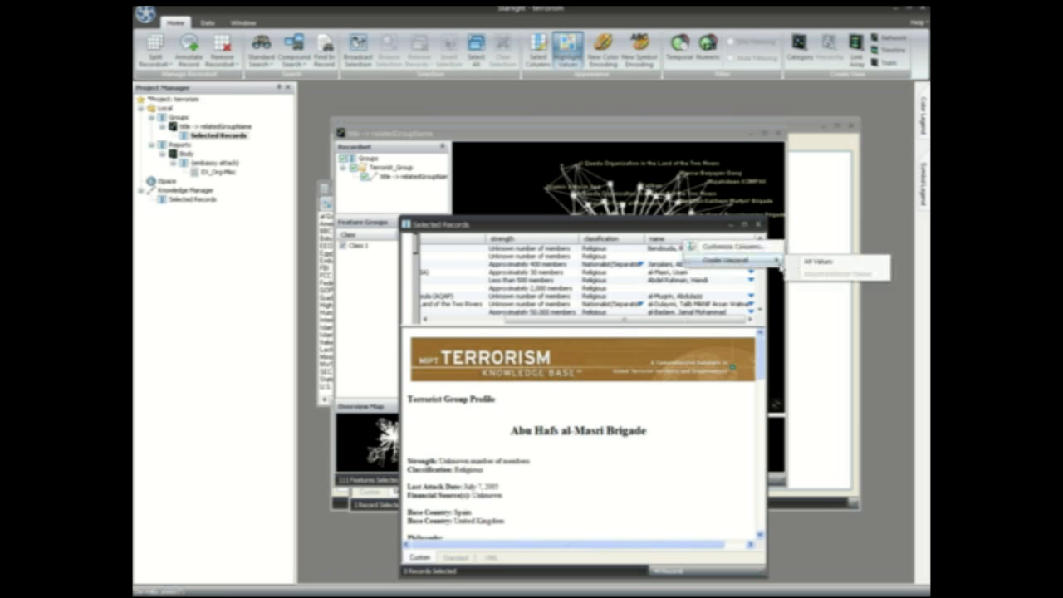
click(828, 272)
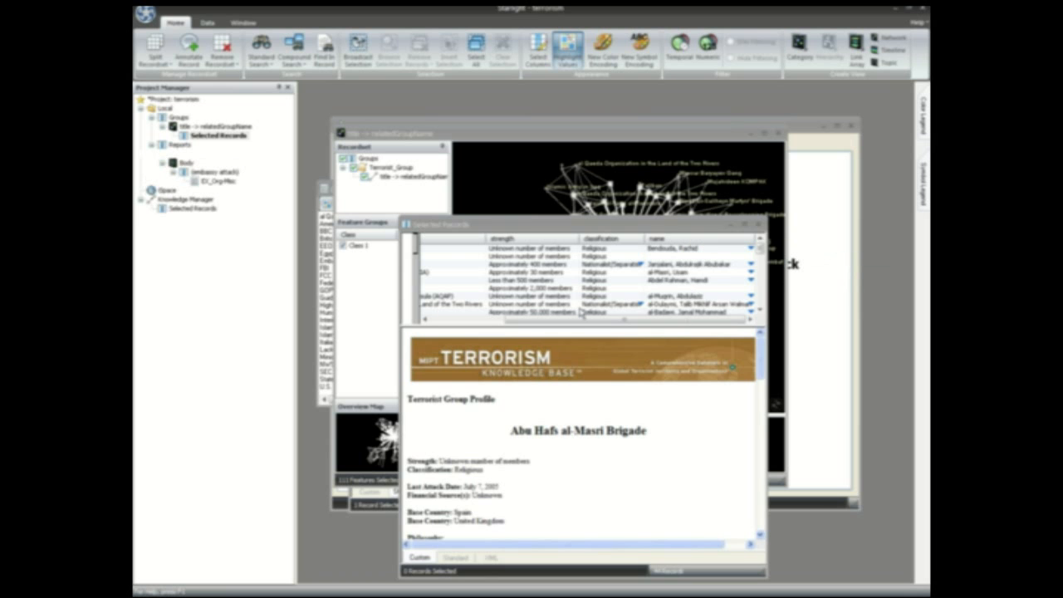
drag(586, 291, 521, 288)
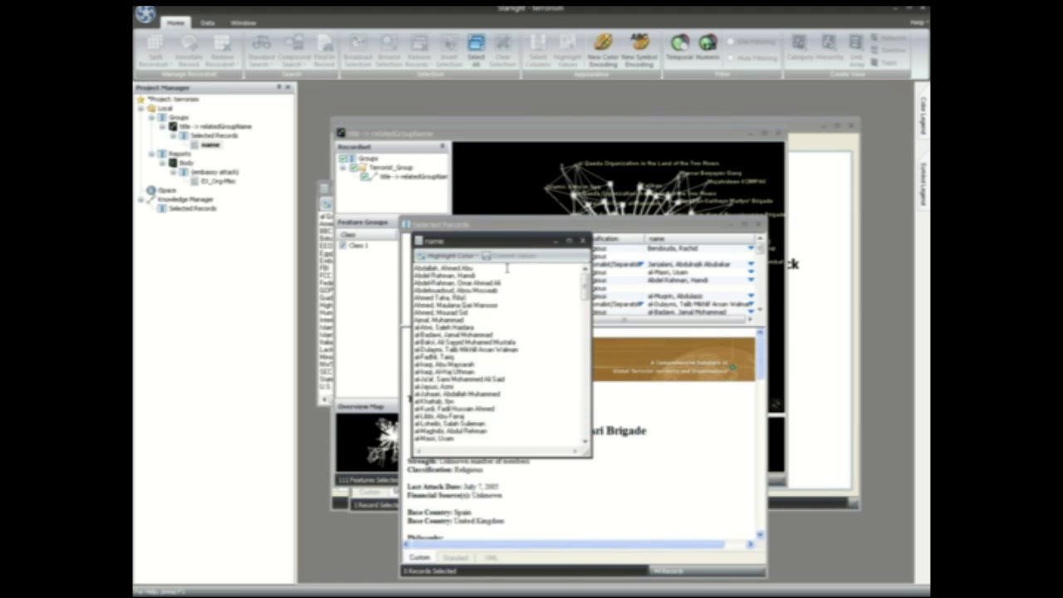
Step: Run an advanced search of the Reports recordset, matching the name valueset against the EX_Person field
click(210, 145)
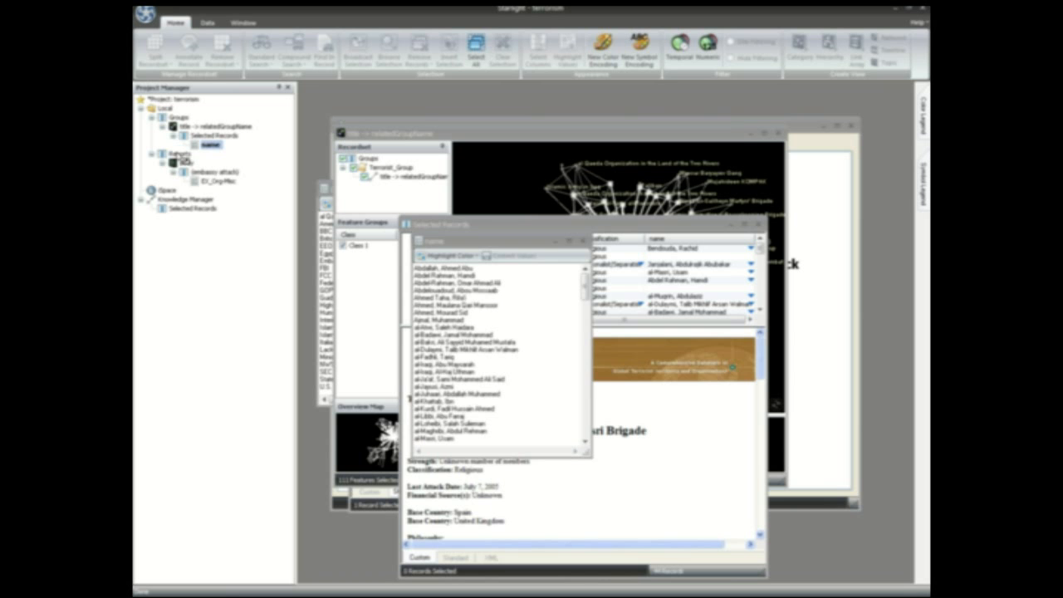
drag(210, 145, 179, 155)
click(361, 179)
drag(467, 265, 467, 340)
click(407, 374)
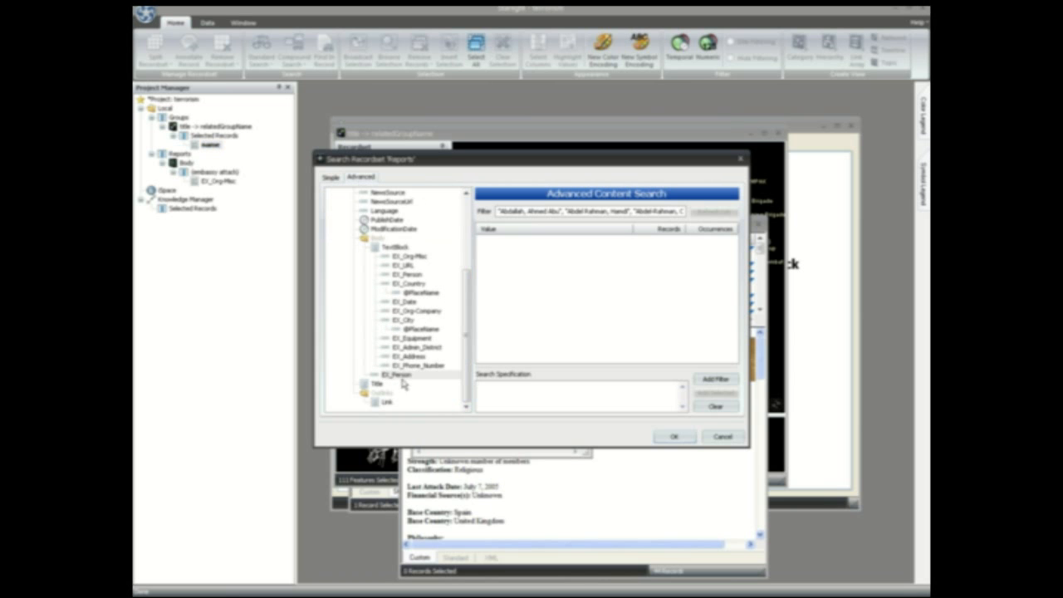
double_click(508, 239)
click(669, 440)
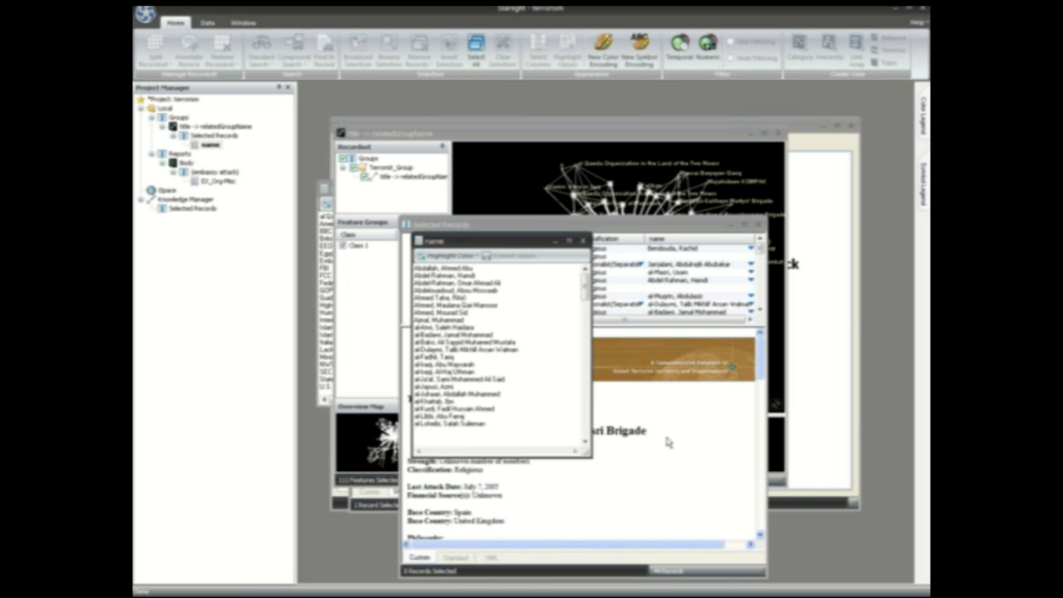
Step: Read the CNN report "Yemeni terrorist set free in Libya" and highlight the suspect's name in its text
drag(540, 258, 459, 125)
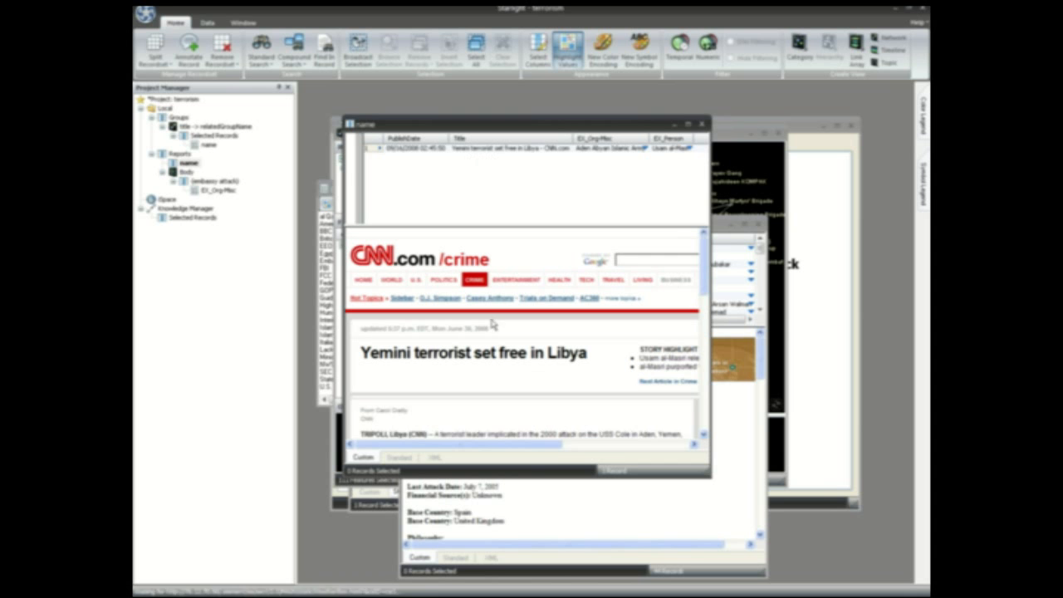
drag(704, 268, 703, 310)
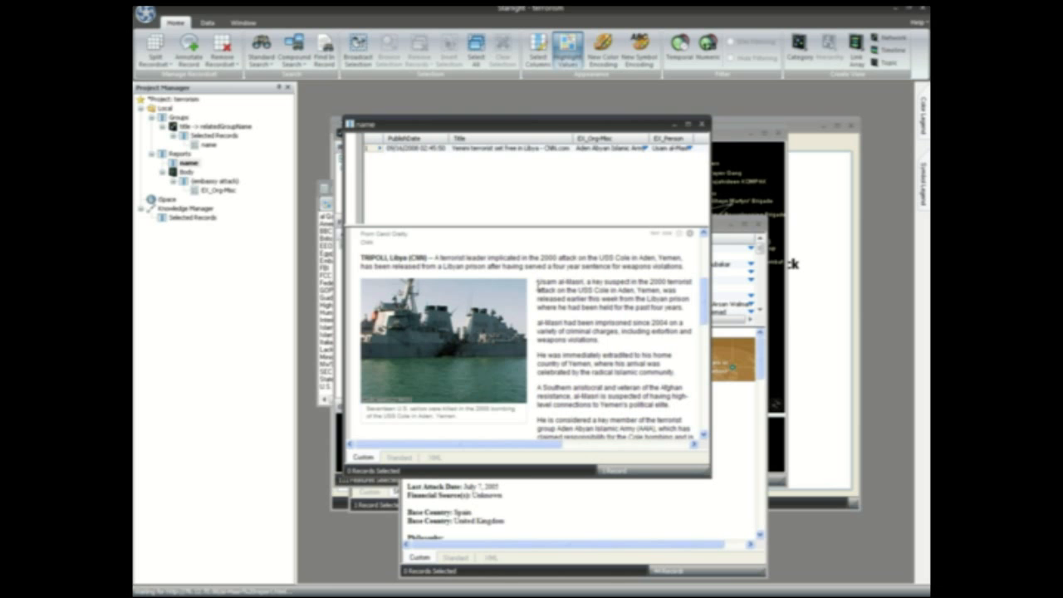
drag(536, 282, 584, 283)
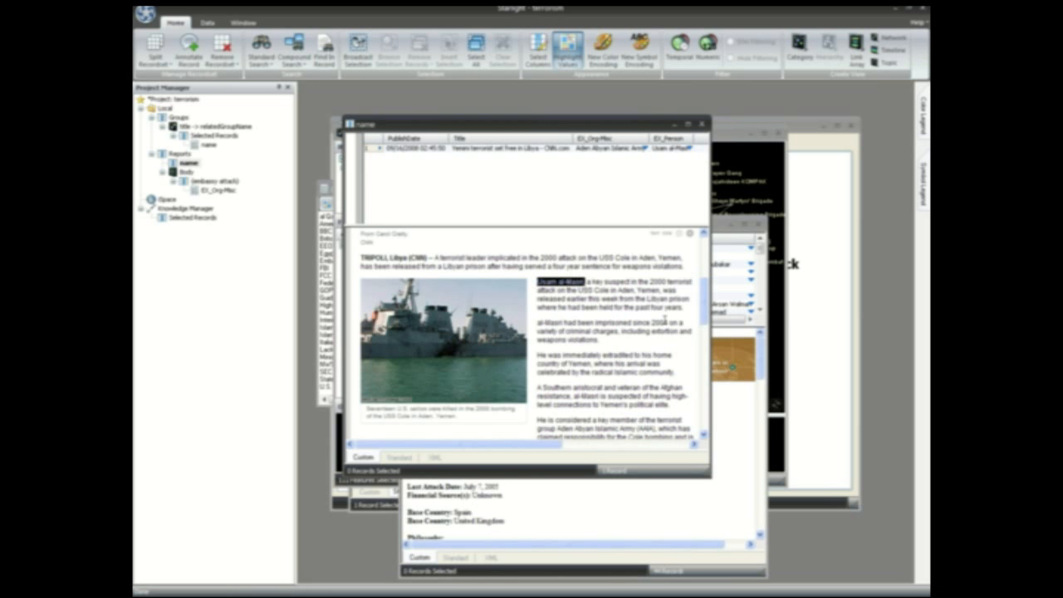
drag(702, 308, 703, 308)
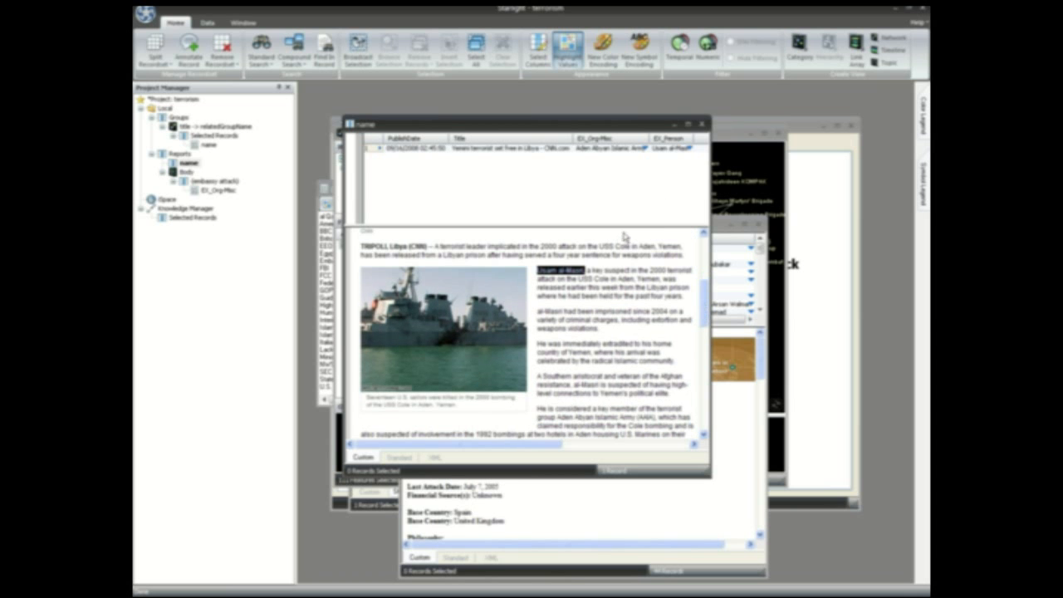
Step: Link the name recordset under Reports to the terrorist node in the Knowledge Manager and check the record linked to it
click(794, 126)
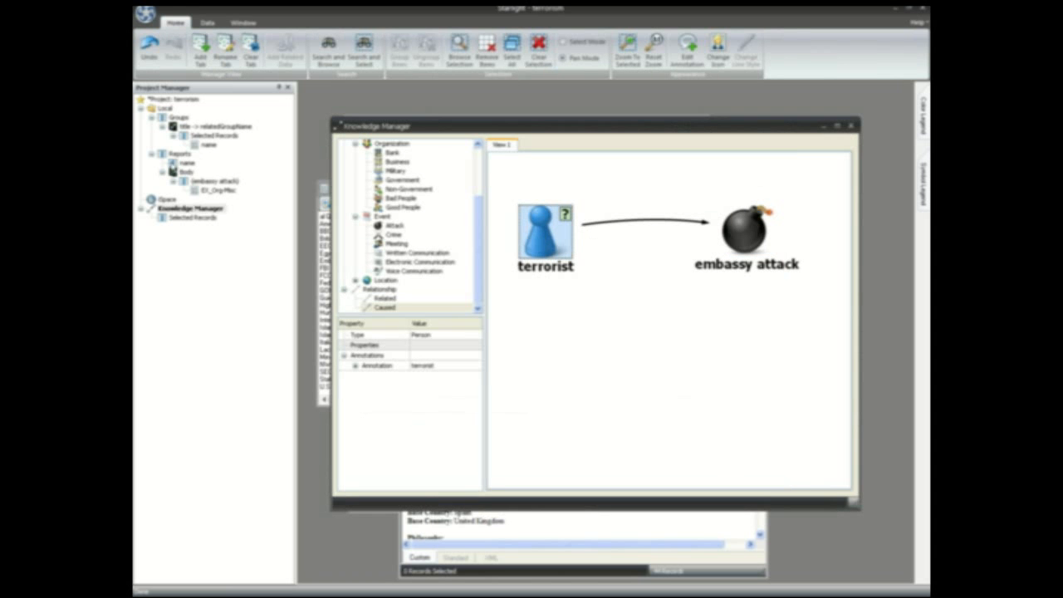
click(184, 164)
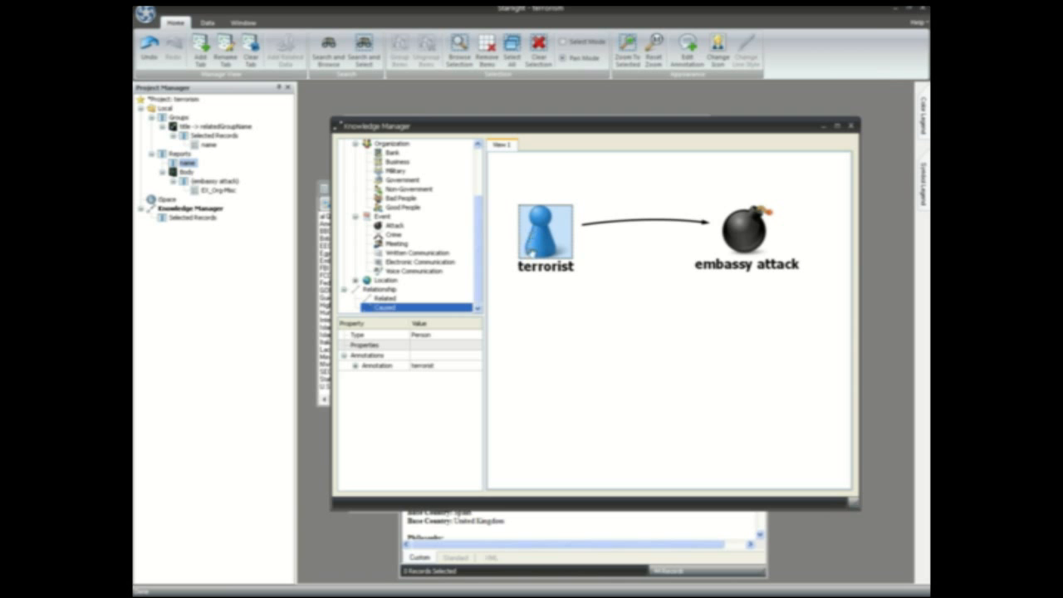
click(542, 243)
double_click(541, 251)
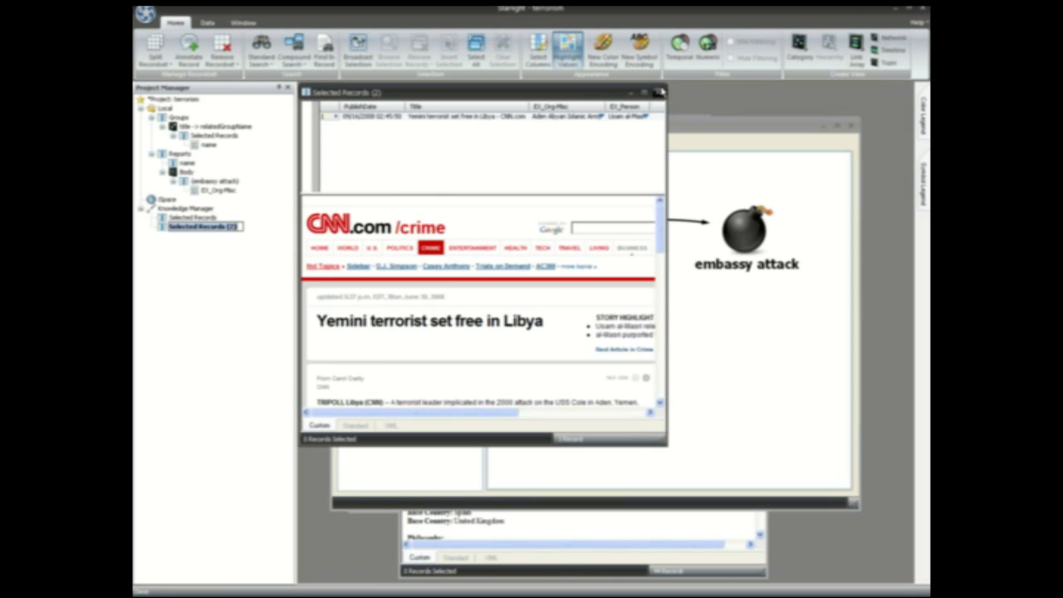
click(657, 93)
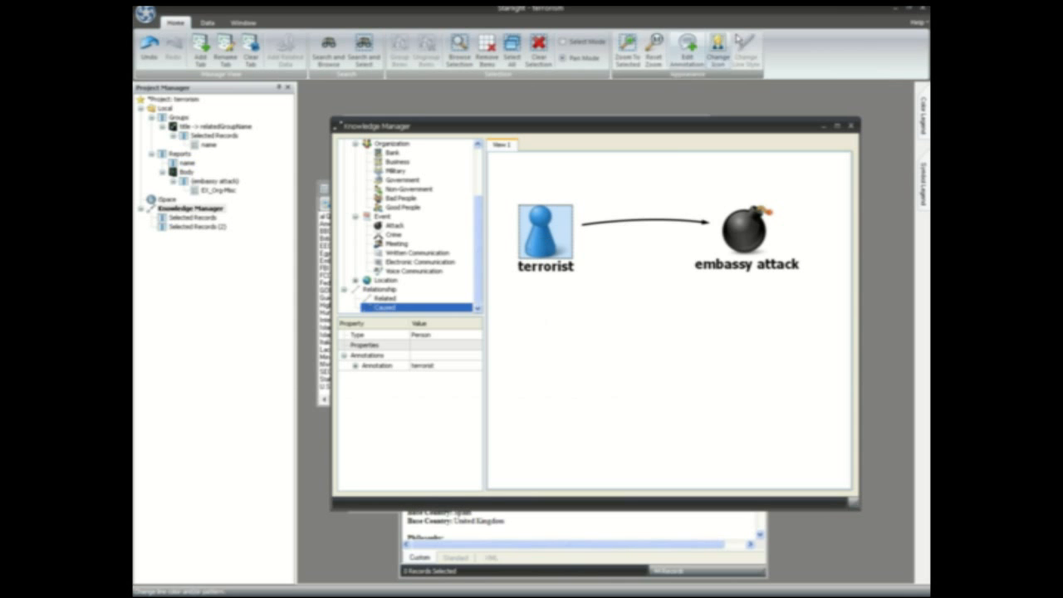
Step: Change the terrorist node's icon to the bald man with sunglasses
click(719, 47)
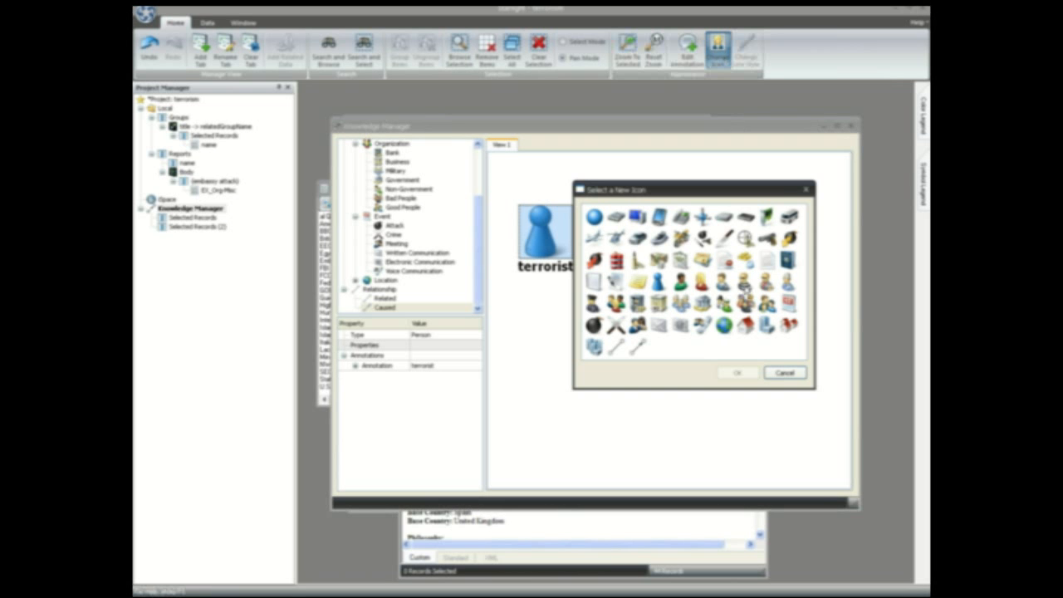
click(766, 282)
click(735, 376)
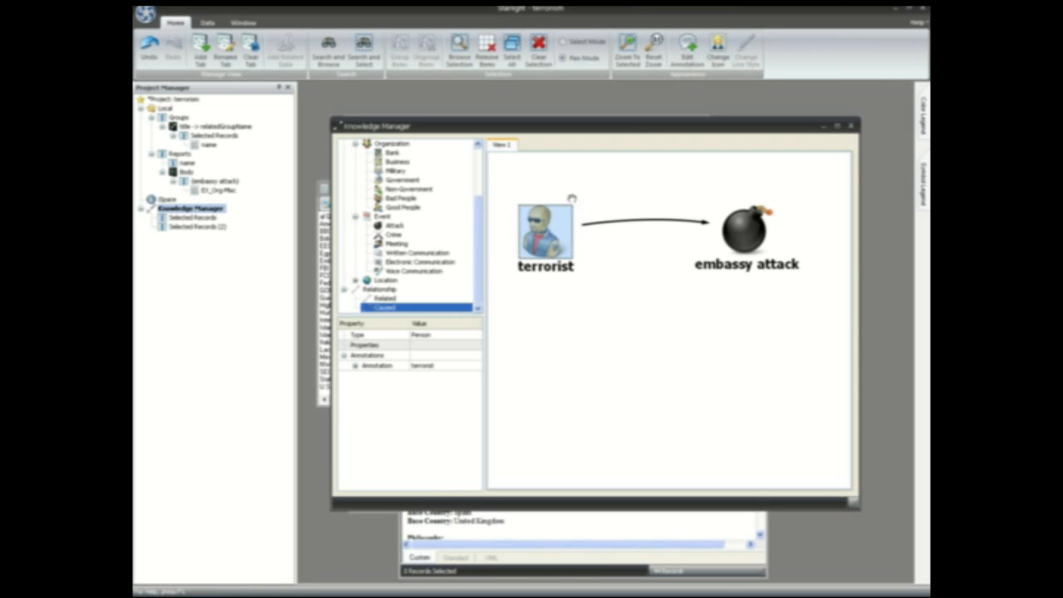
click(687, 51)
text(usam al-masri)
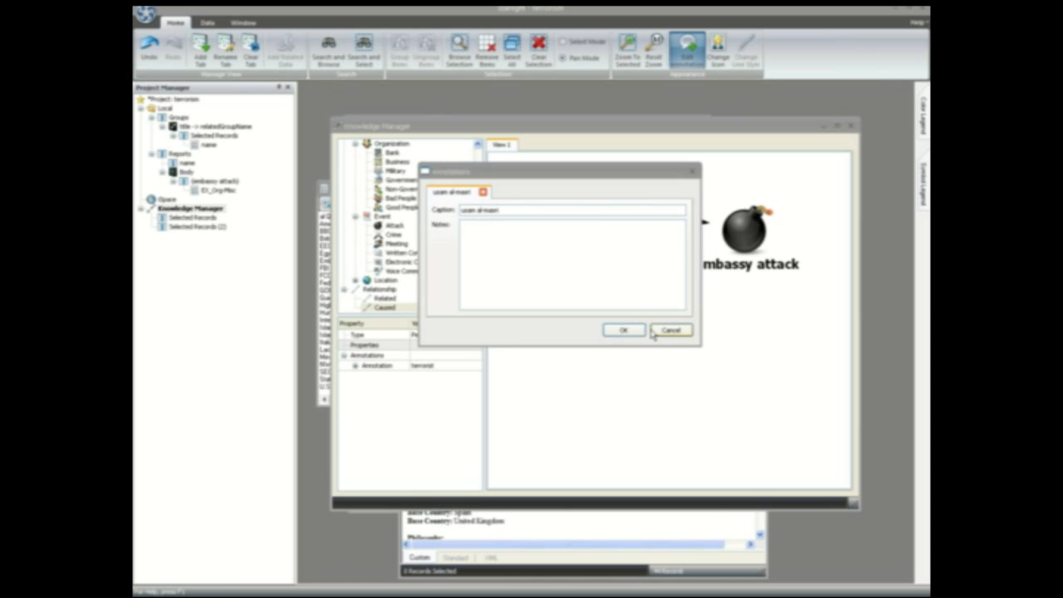
click(623, 330)
Step: Set the terrorist node's caption to the suspect's full name and move the embassy attack node slightly farther from it
right_click(553, 238)
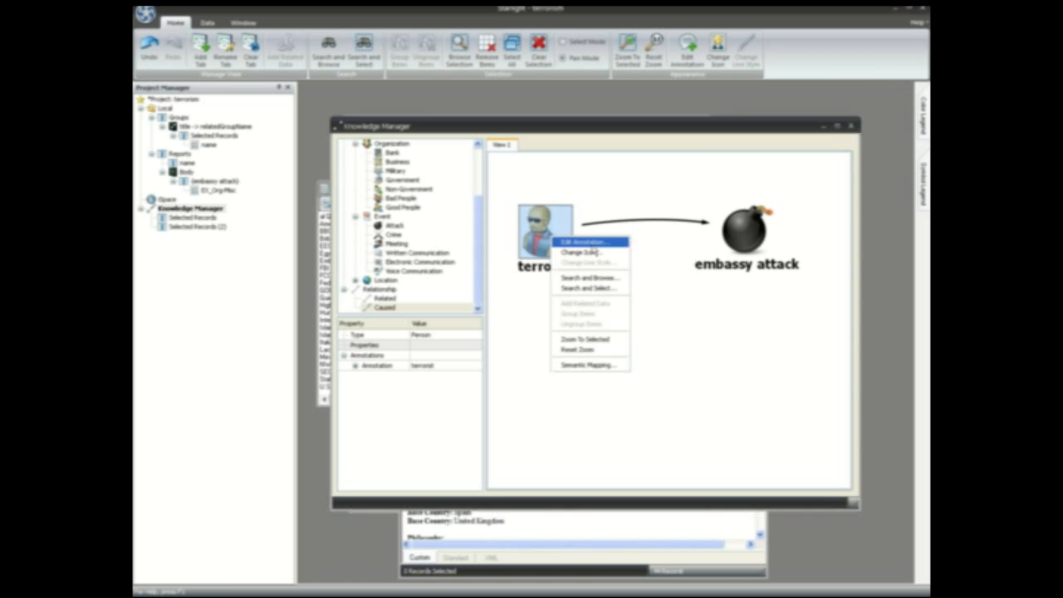
click(584, 242)
text(usam)
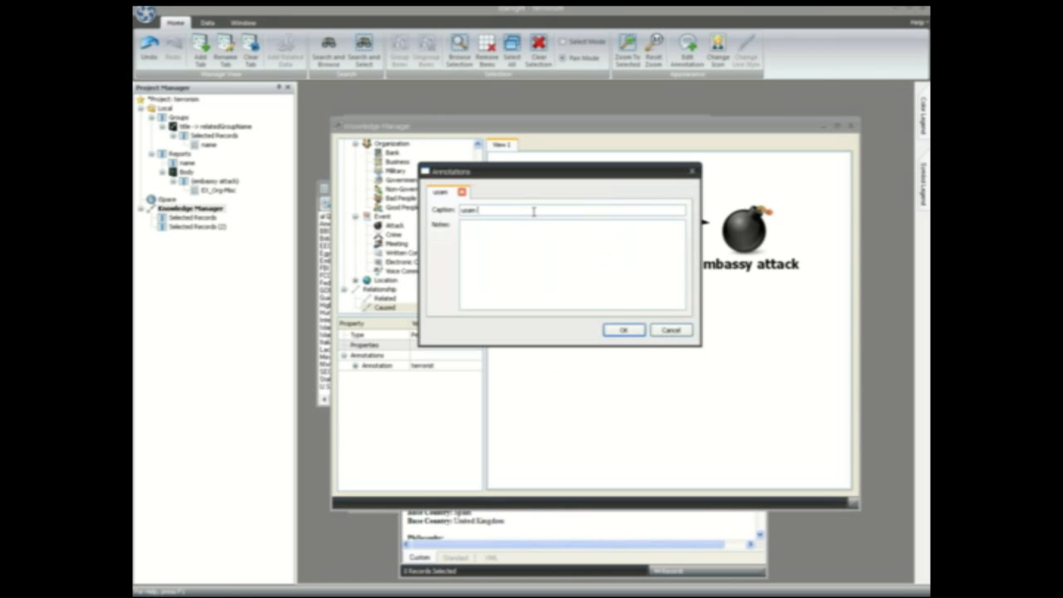
text( al-masri)
key(Return)
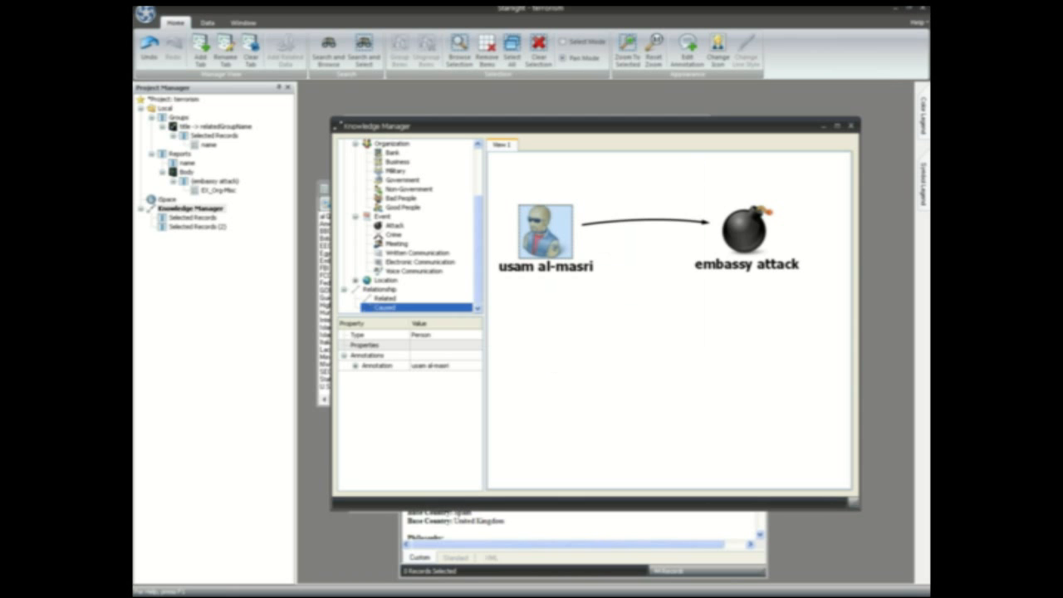
drag(739, 244, 755, 250)
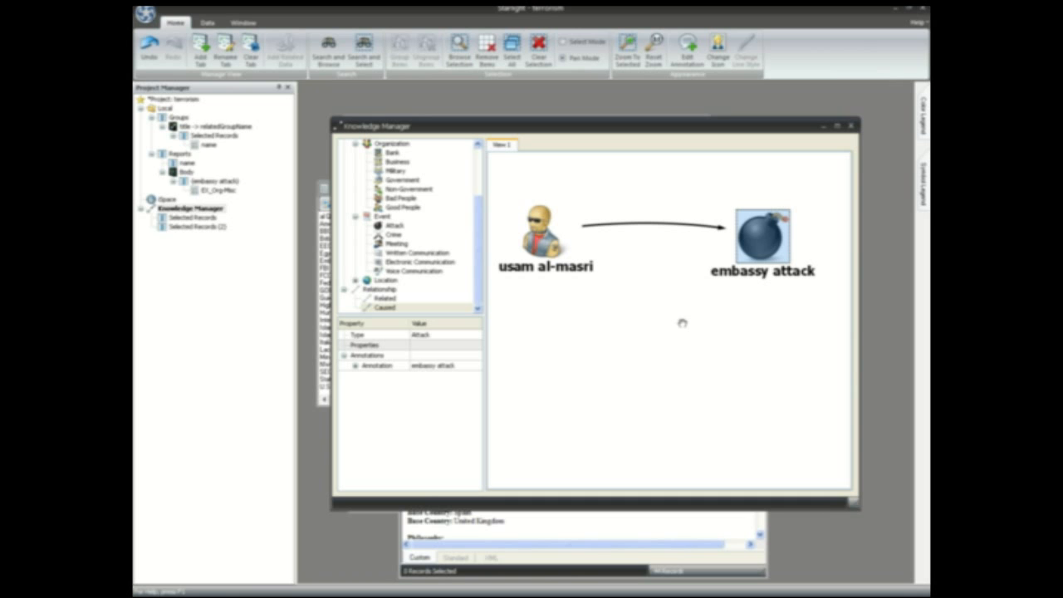
click(631, 321)
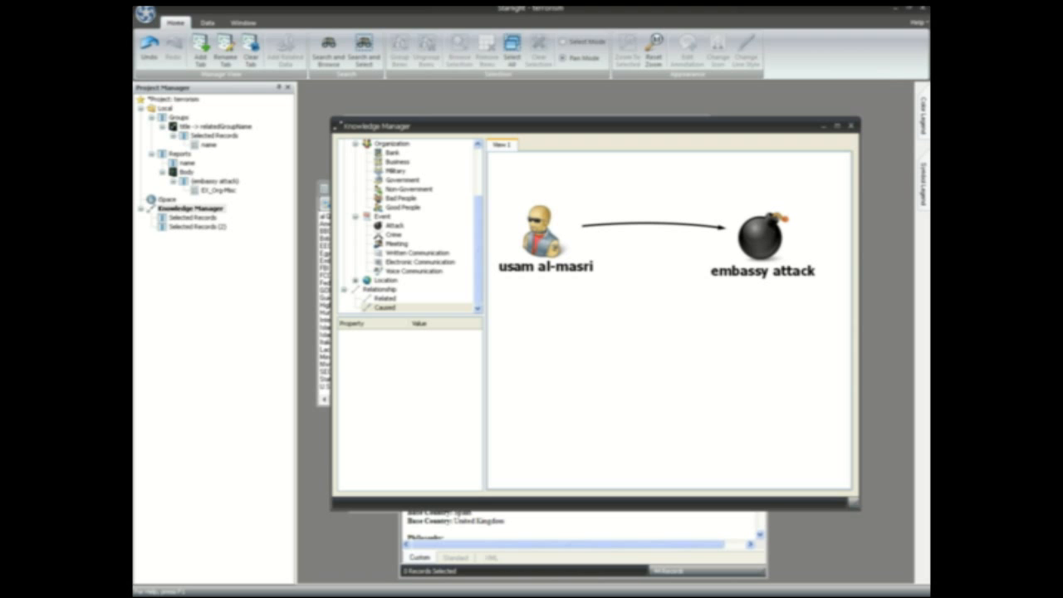
Step: Switch to the demo files folder, open stratfor and skim through A CHILLING EFFECT ON U.S. COUNTERTERRORISM.docx in Word, closing it when done
mouse_move(532, 8)
click(593, 9)
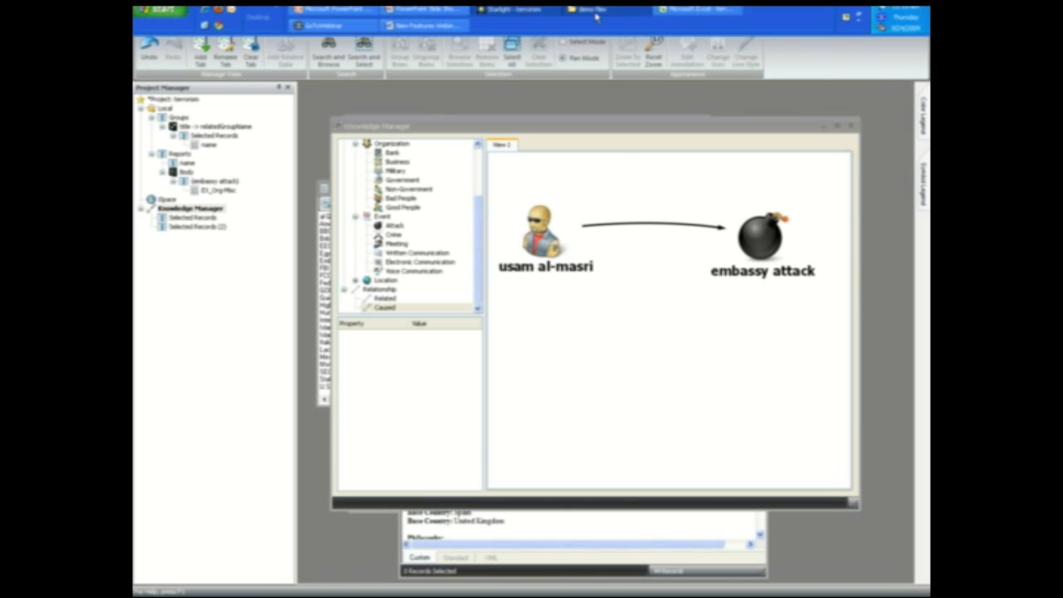
double_click(396, 182)
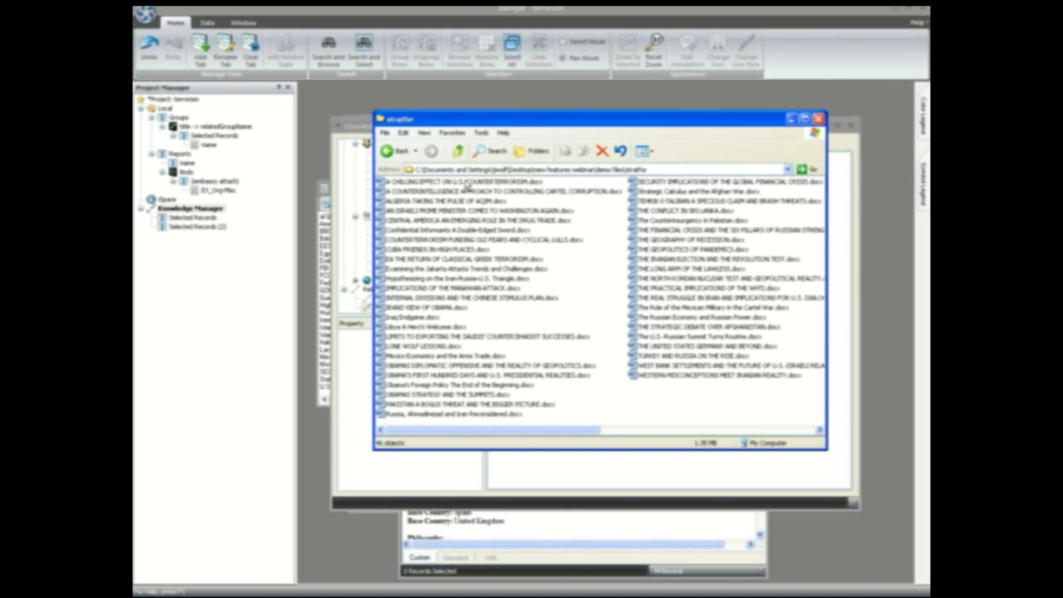
double_click(466, 182)
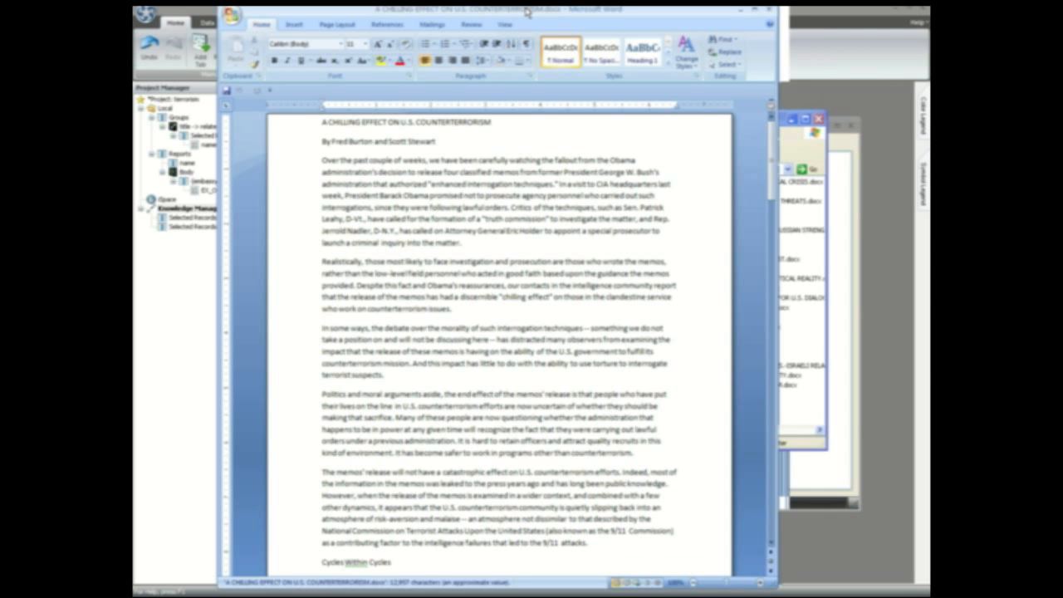
drag(528, 12, 533, 15)
scroll(520, 354, down, 15)
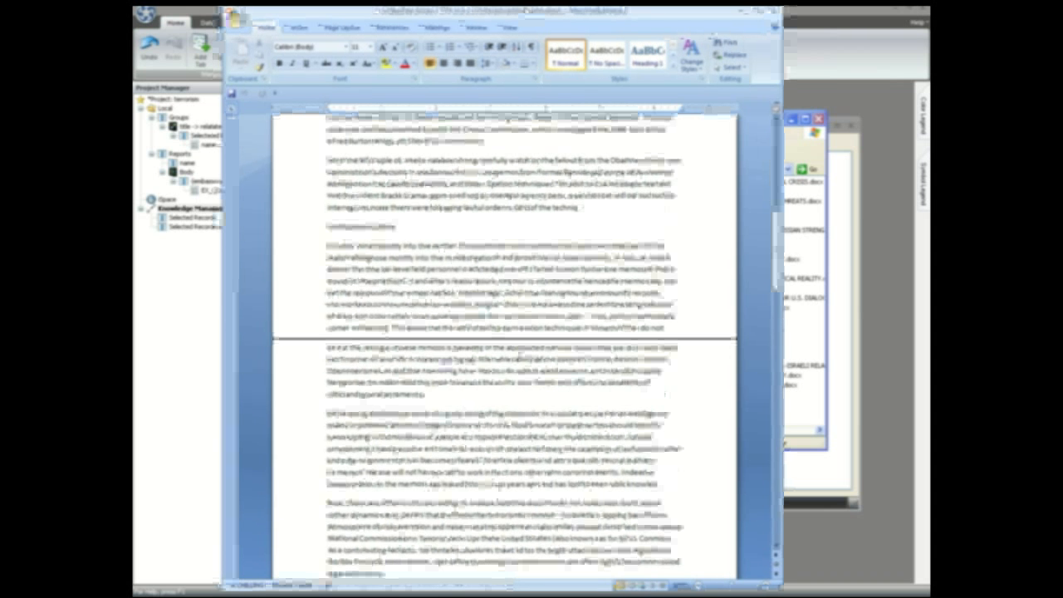
scroll(521, 354, down, 15)
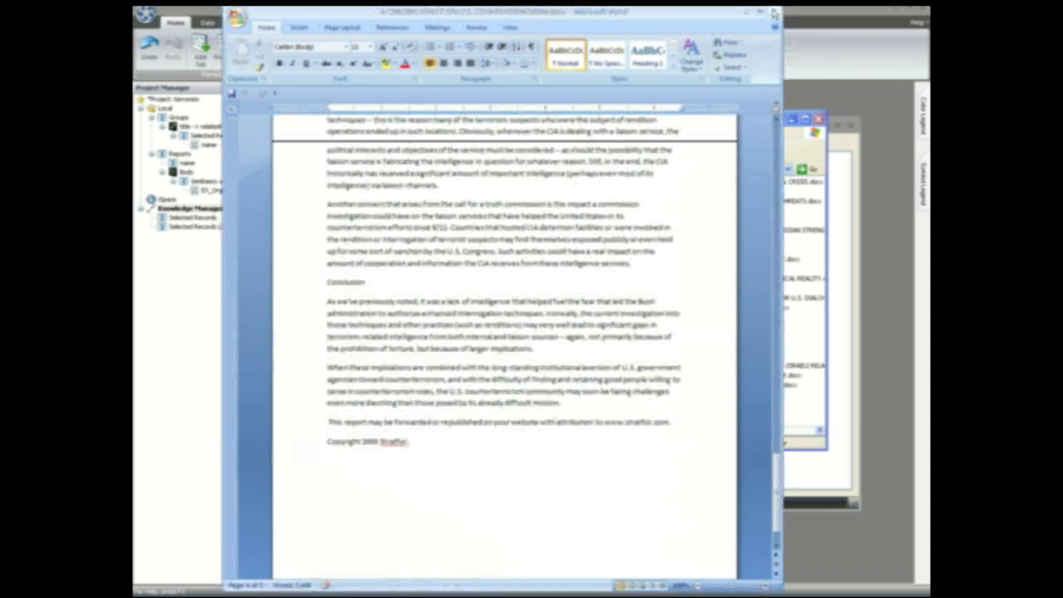
click(773, 11)
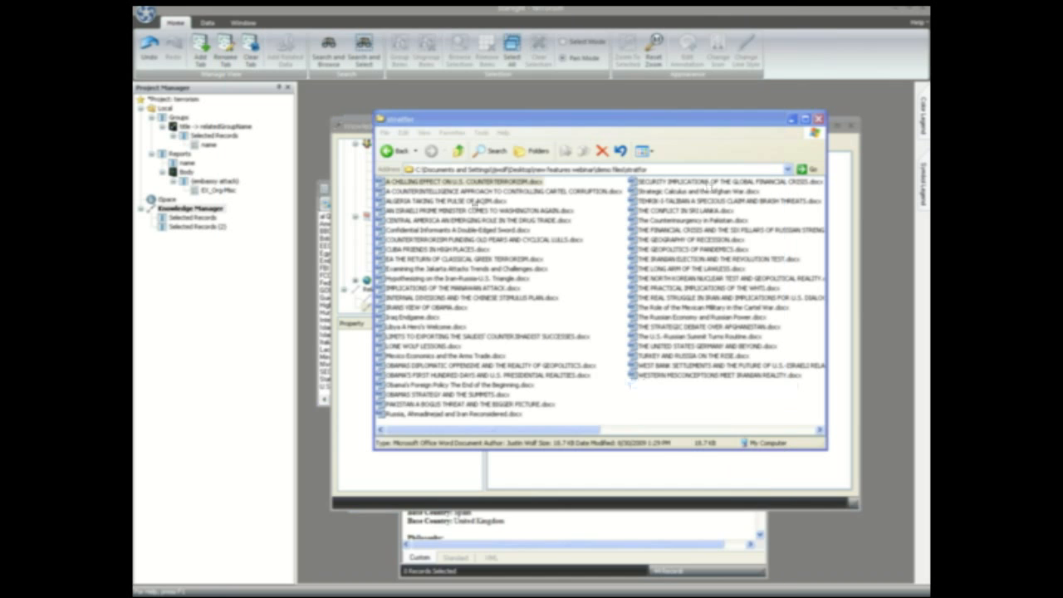
Step: Import the whole stratfor folder from demo files into the Starlight project and look through the first imported record
click(456, 150)
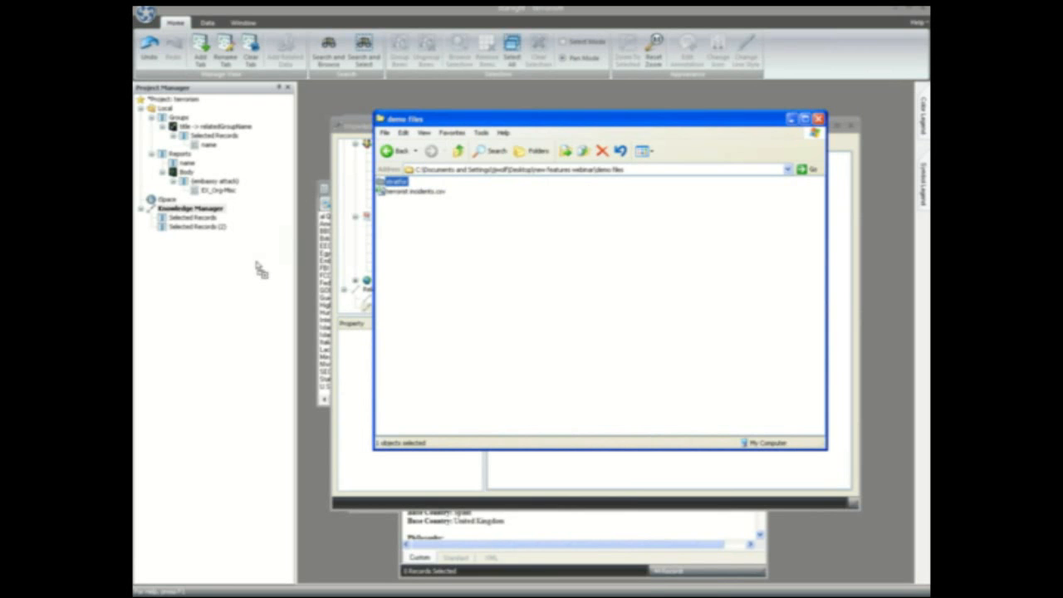
drag(258, 264, 258, 265)
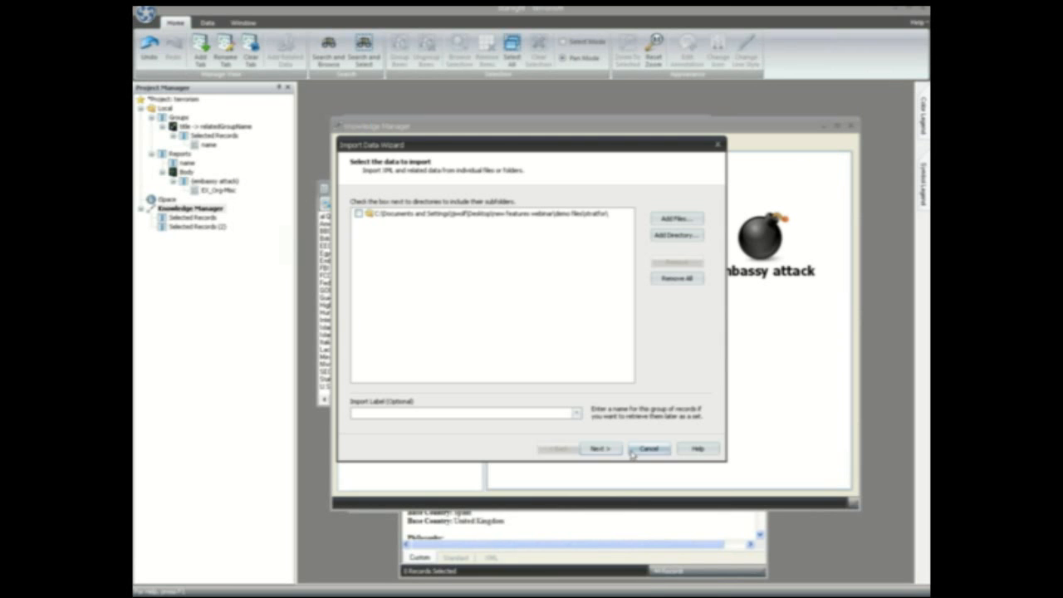
click(614, 451)
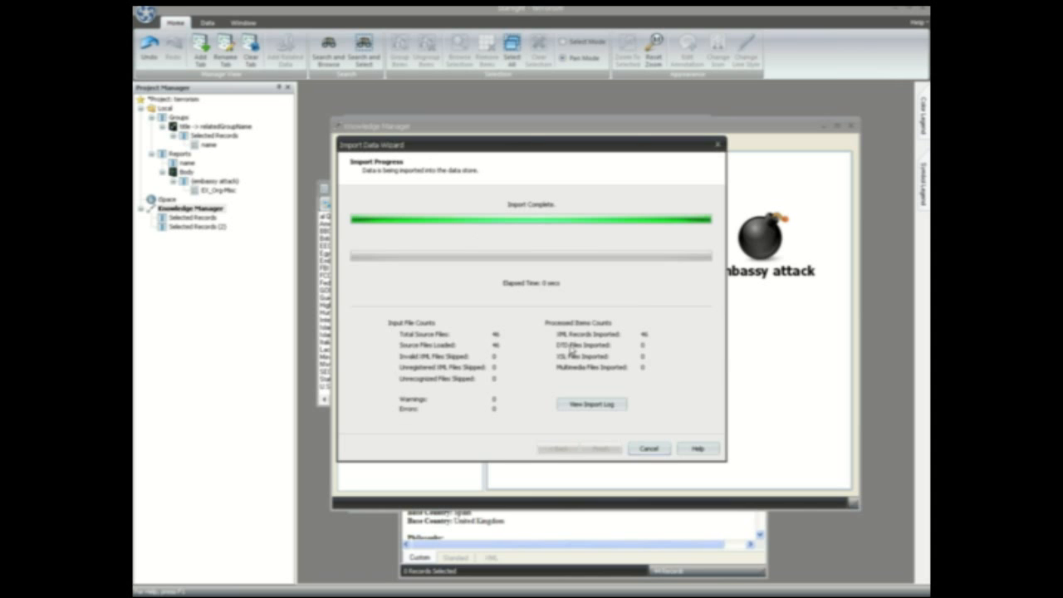
click(601, 450)
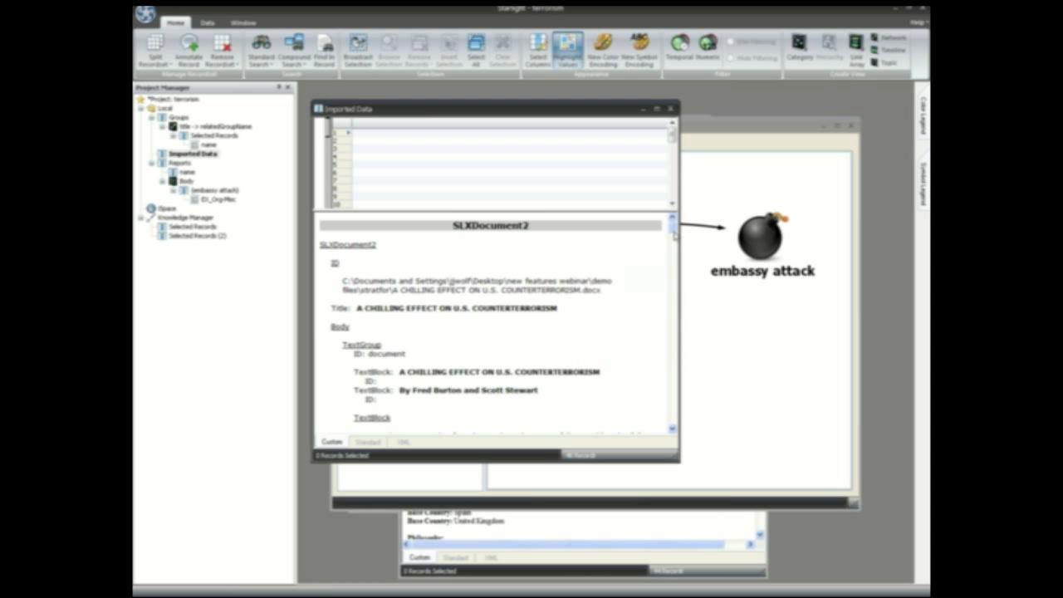
drag(673, 224, 675, 256)
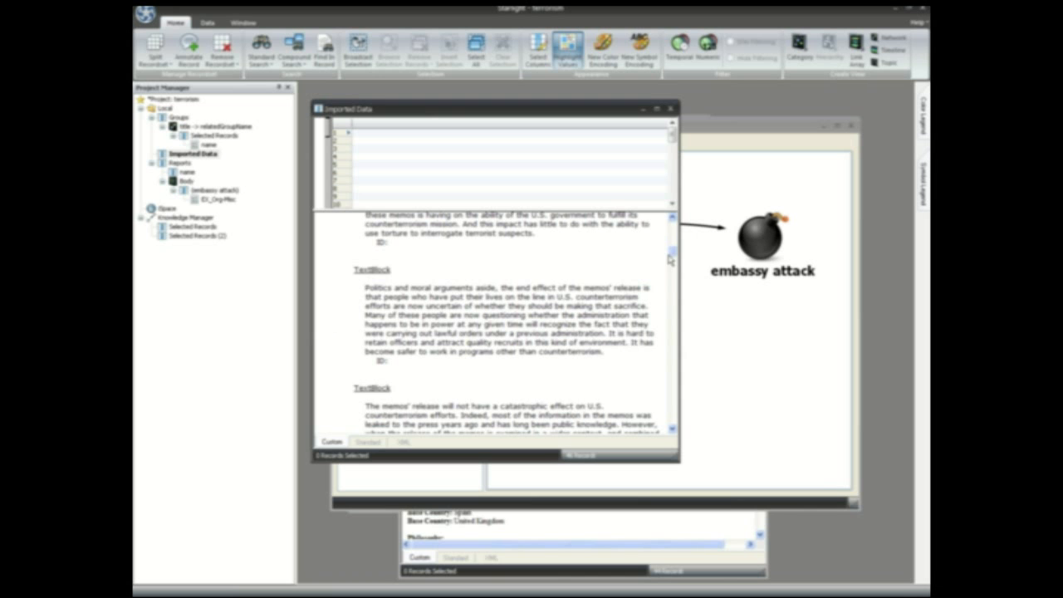
drag(671, 257, 671, 229)
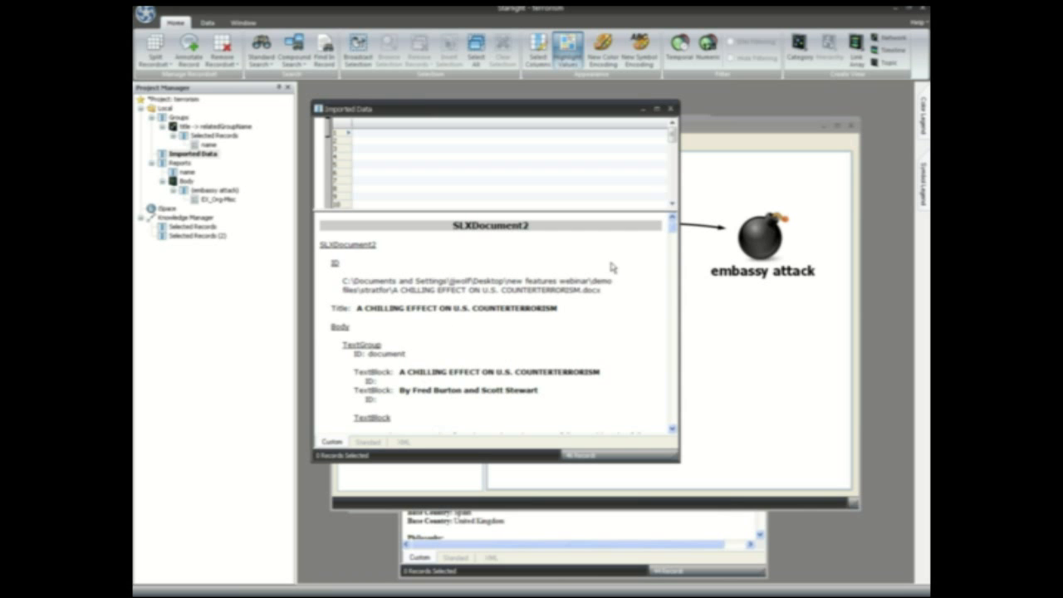
Step: Add the Imported Data recordset to a new Knowledge Manager view and examine the links around the al Qaeda node
click(721, 135)
click(200, 48)
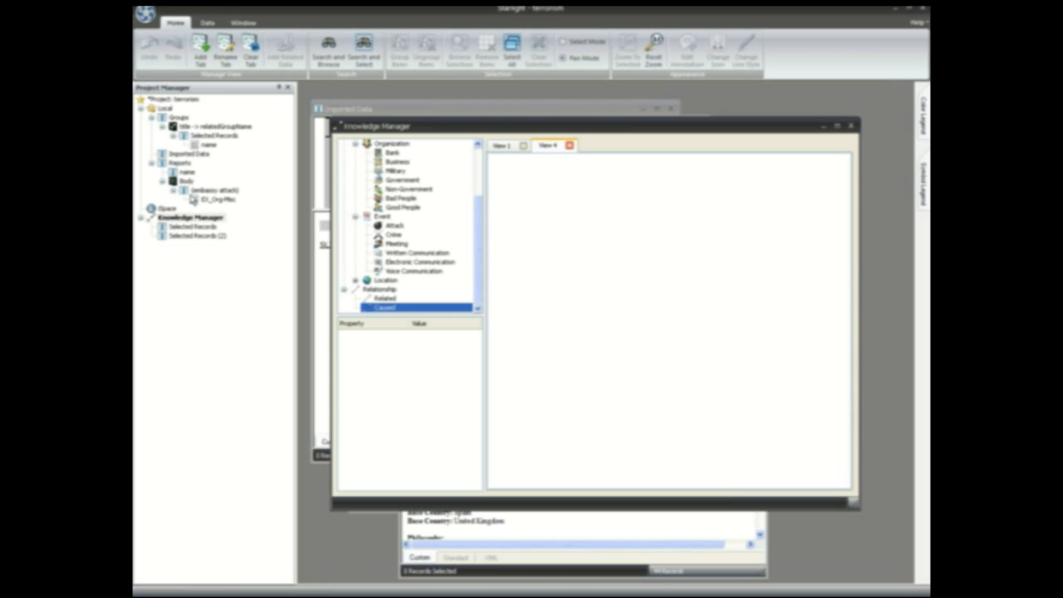
drag(190, 153, 631, 316)
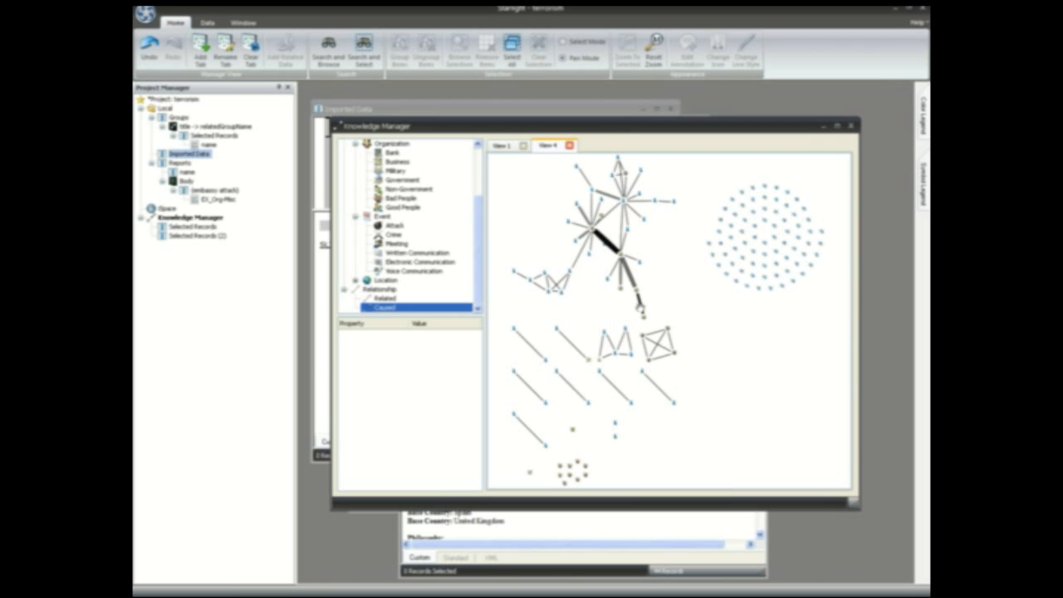
drag(681, 271, 726, 360)
scroll(666, 341, up, 2)
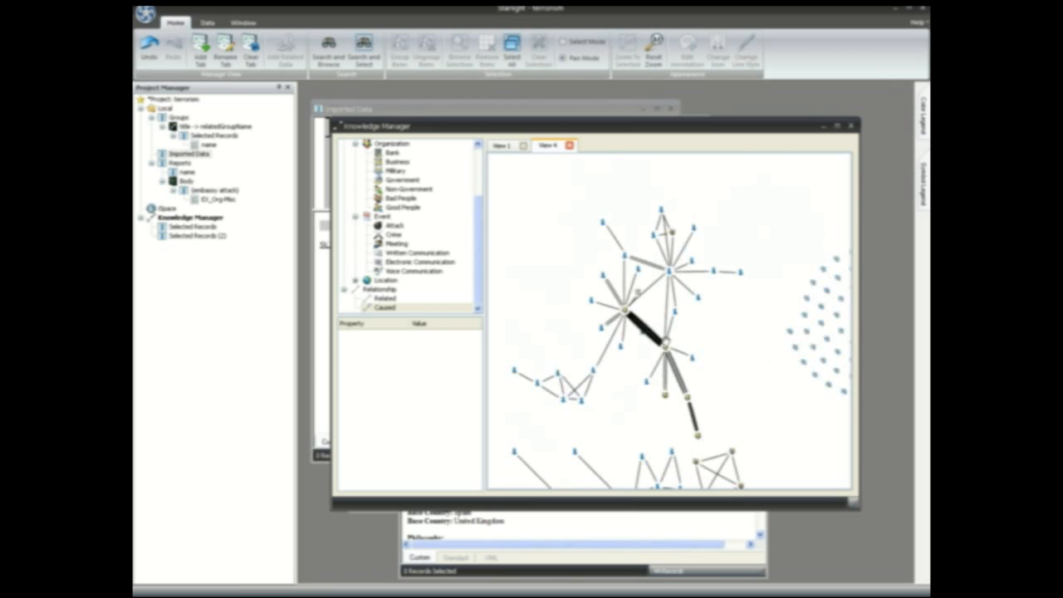
scroll(666, 341, up, 5)
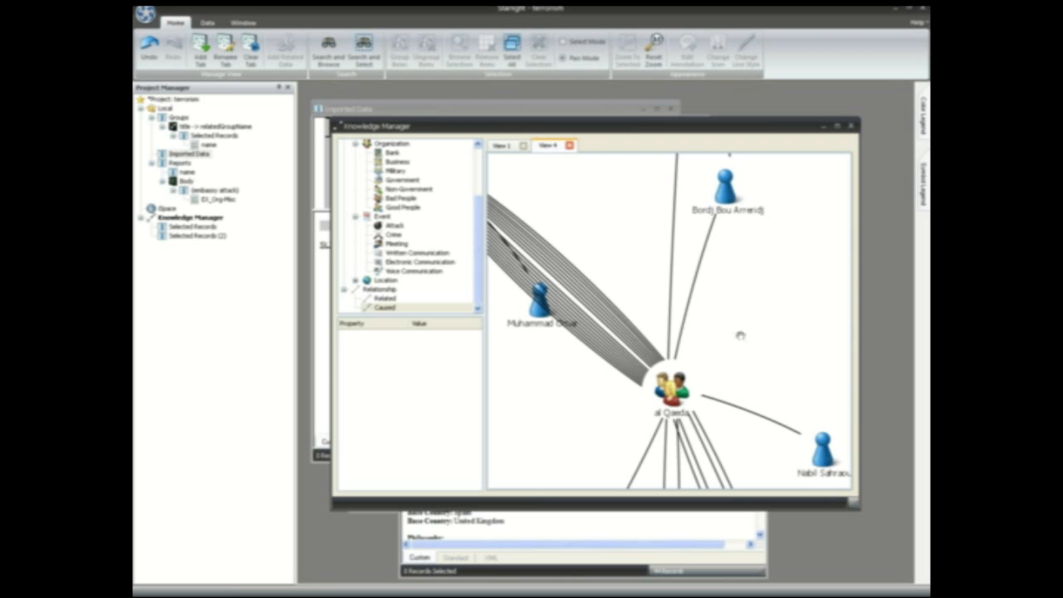
Step: Locate the Black September group in the Knowledge Manager view and open the records behind its node
drag(740, 336, 696, 304)
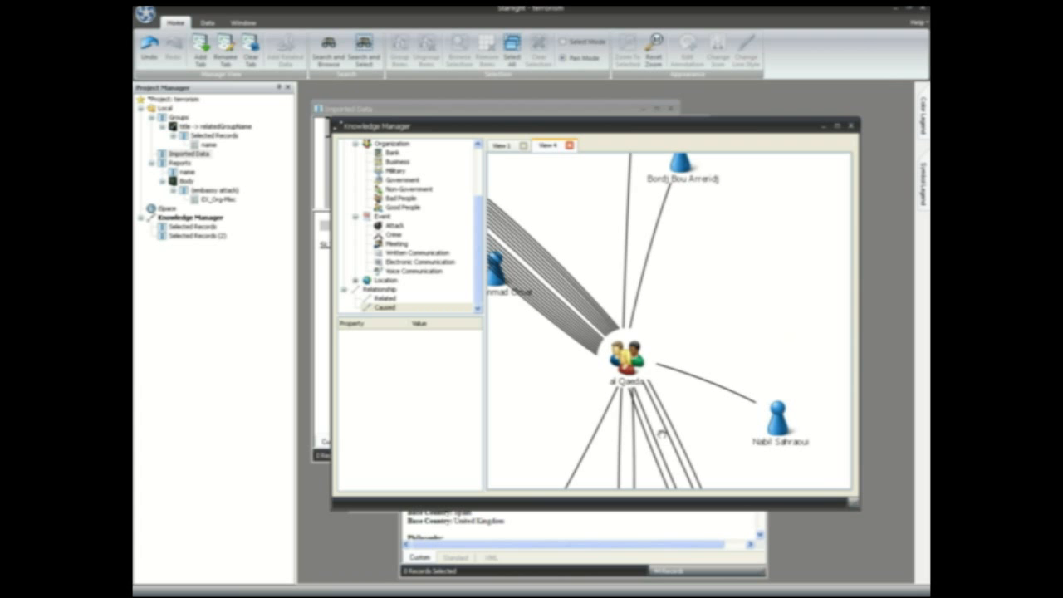
scroll(662, 433, down, 5)
drag(637, 452, 625, 269)
scroll(613, 383, up, 4)
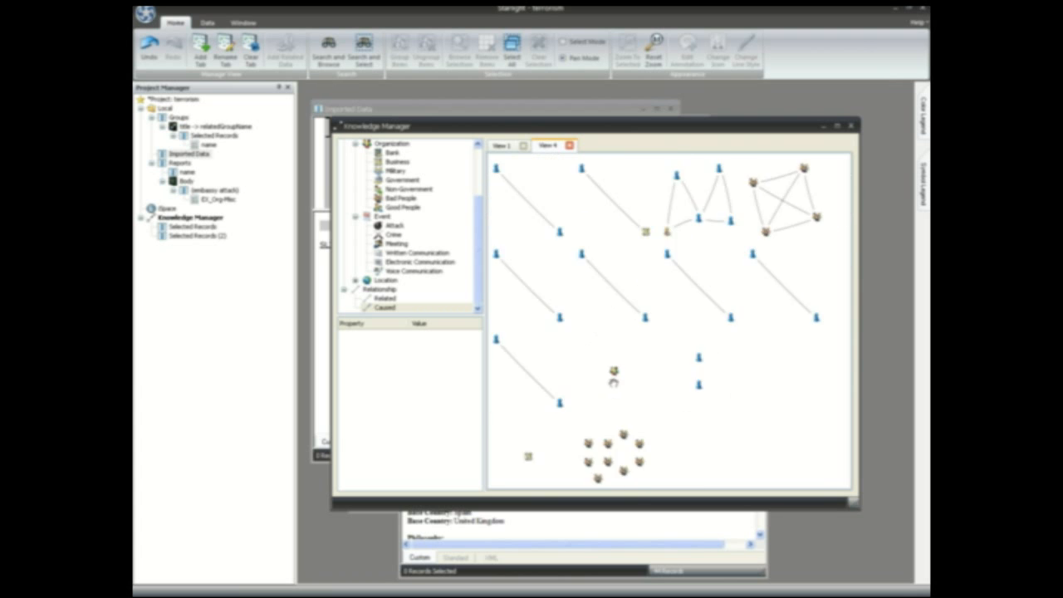
scroll(614, 382, up, 3)
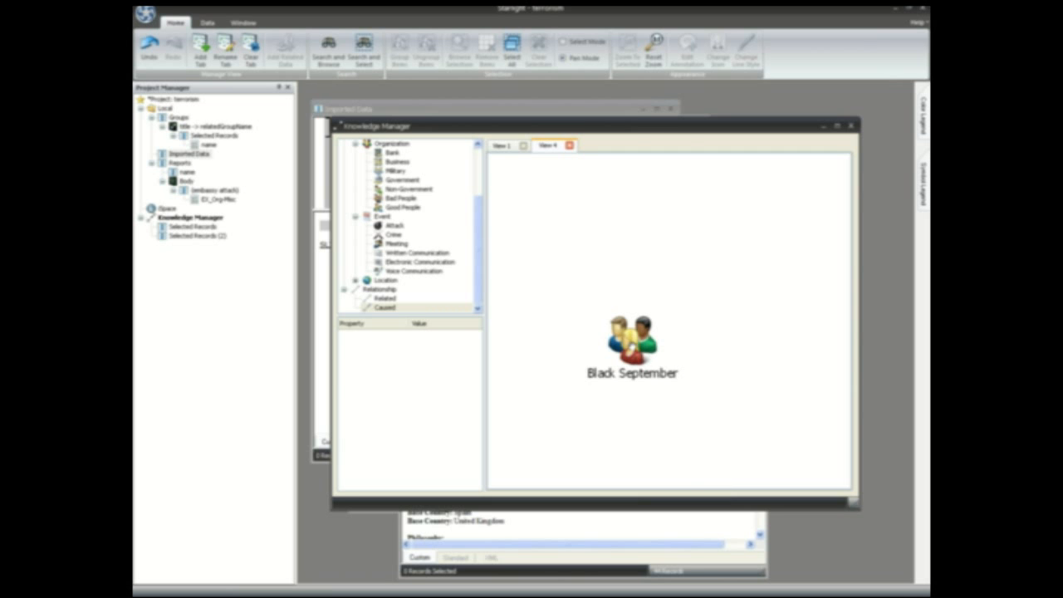
double_click(631, 339)
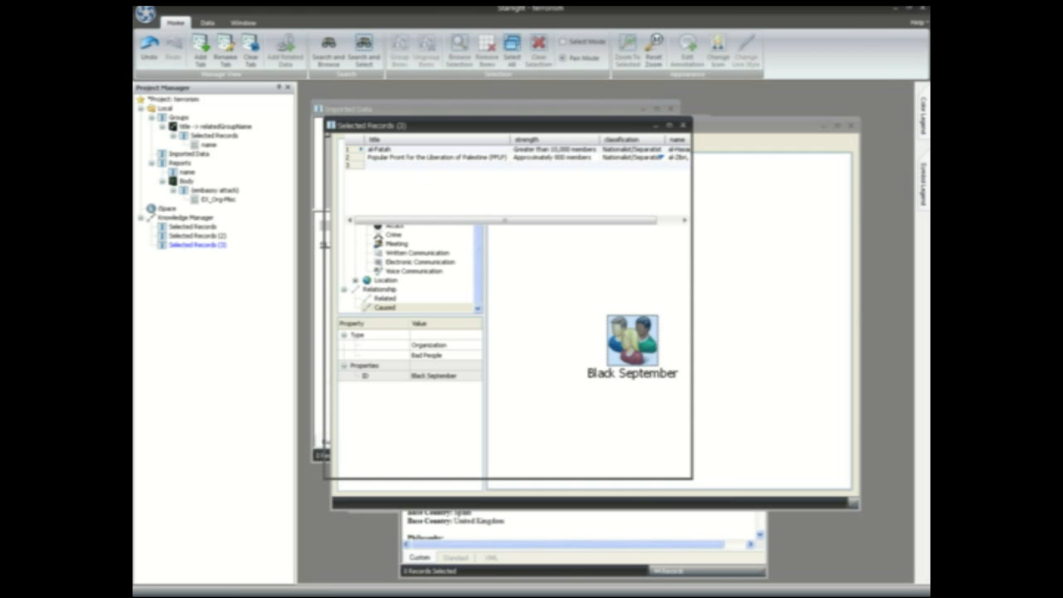
Step: Read the imported report and compare the al-Fatah and Popular Front for the Liberation of Palestine (PFLP) profiles among the selected records
mouse_move(686, 246)
mouse_down()
mouse_move(688, 276)
mouse_move(688, 254)
mouse_up()
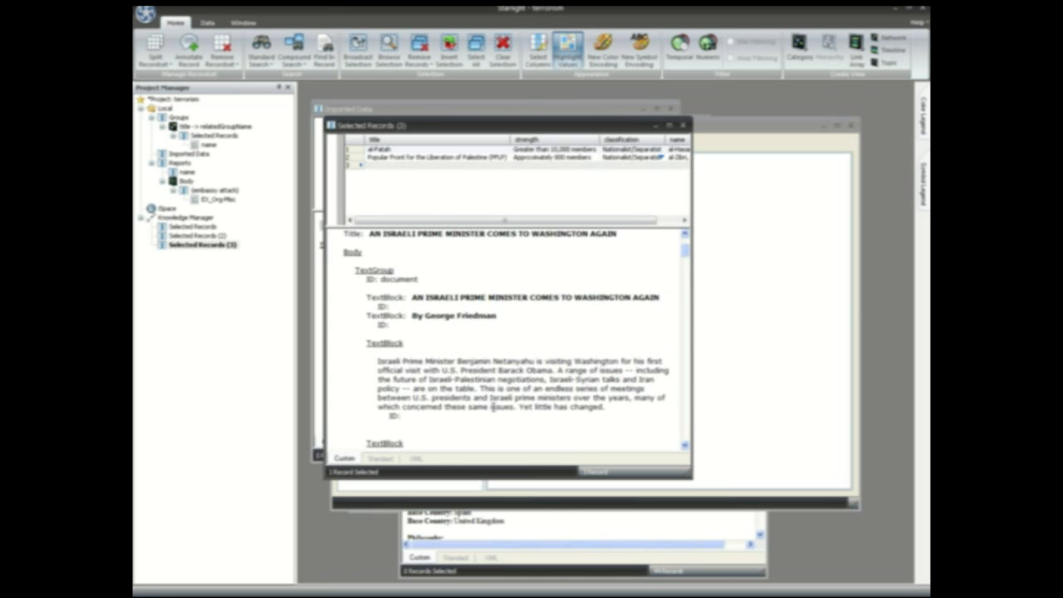
click(413, 149)
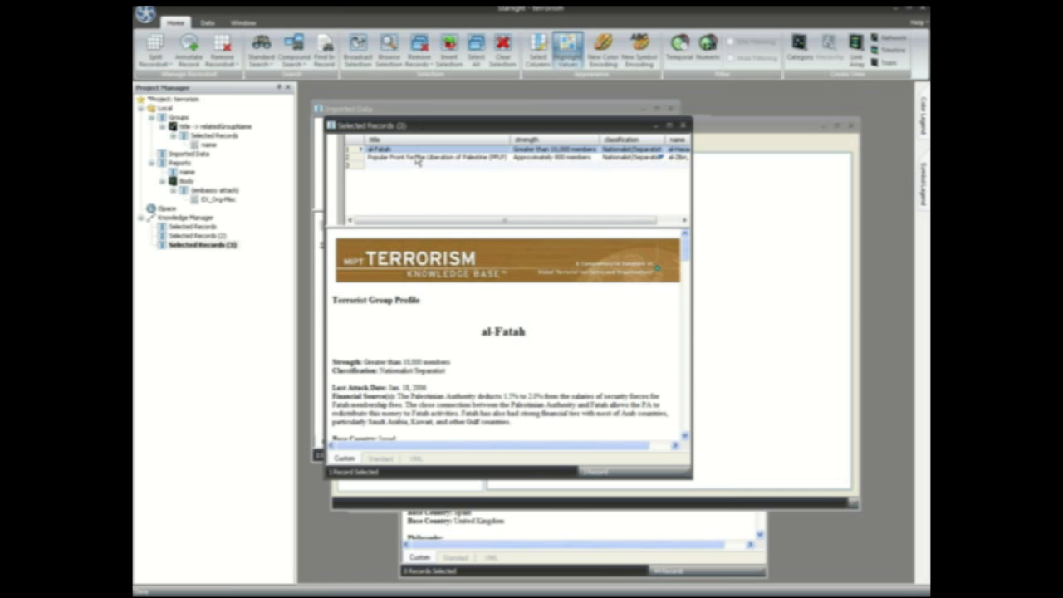
click(417, 157)
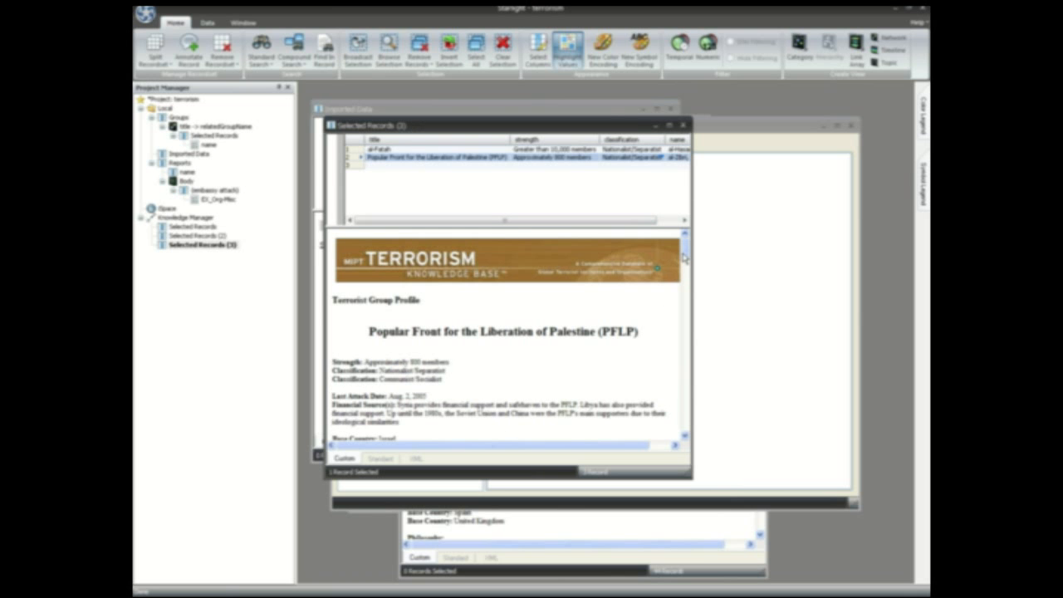
click(404, 150)
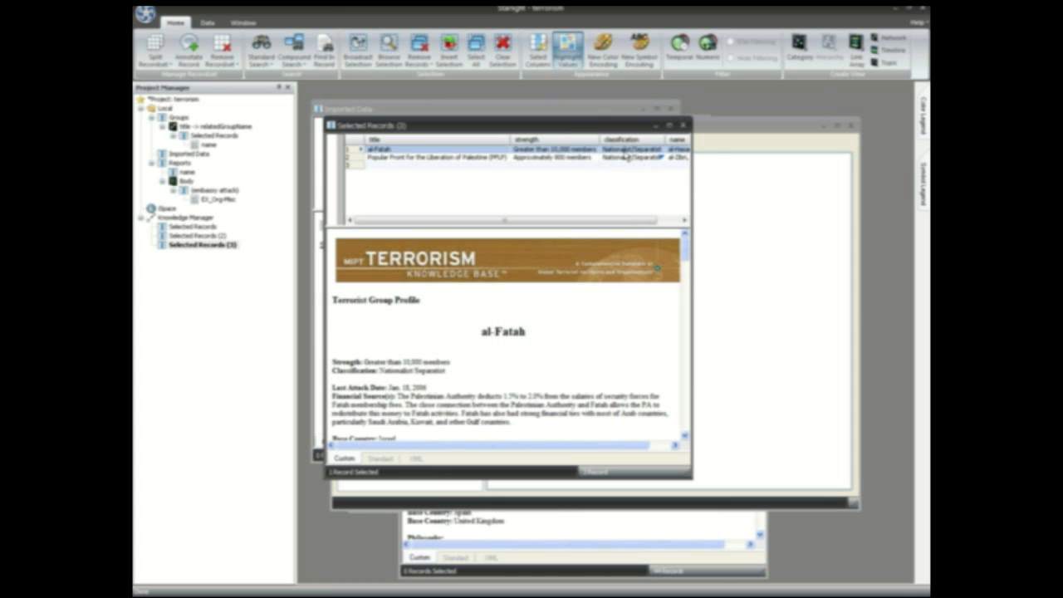
Step: Add the data related to Black September to the Knowledge Manager view and move the al-Fatah node to its lower right
click(719, 127)
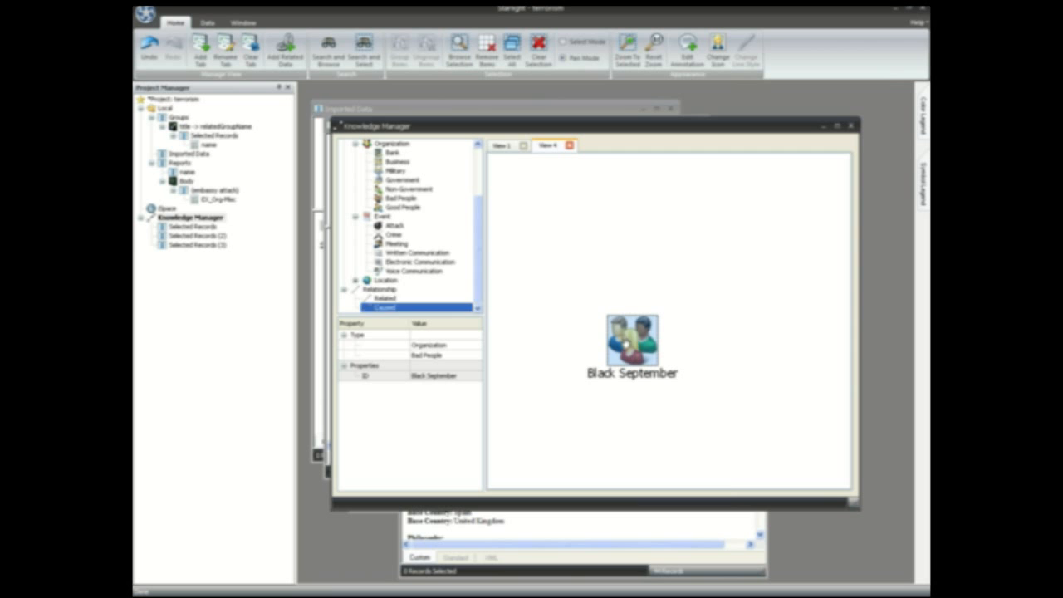
click(618, 329)
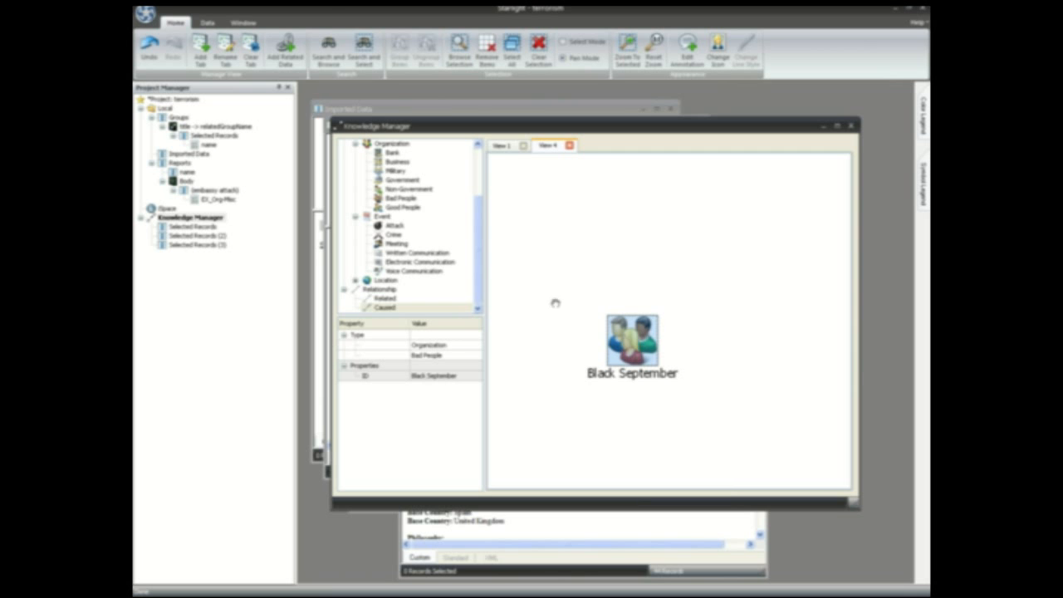
click(285, 48)
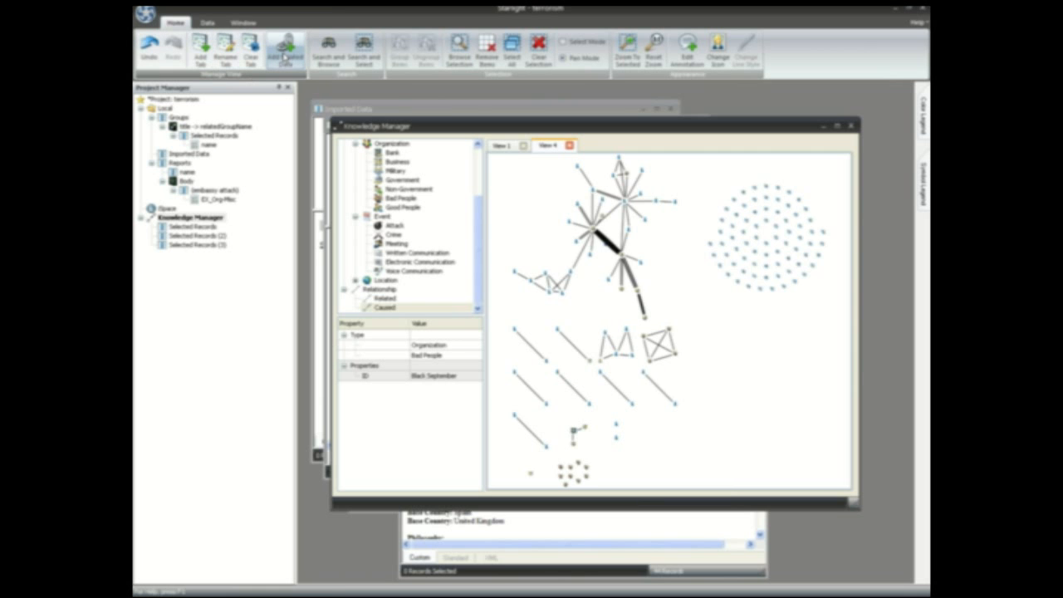
scroll(573, 443, up, 3)
scroll(572, 443, up, 5)
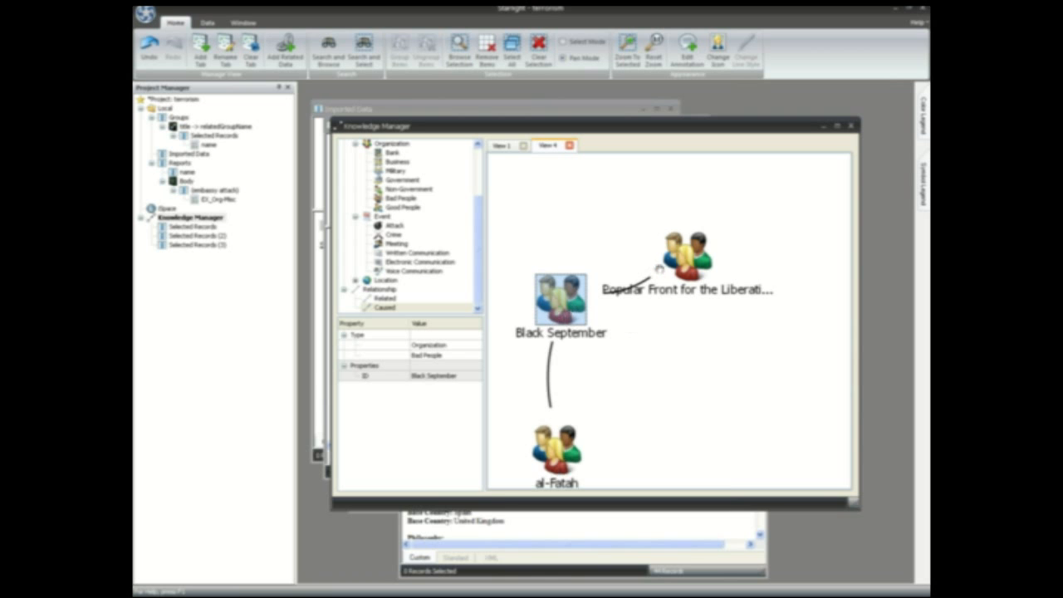
drag(570, 463, 618, 435)
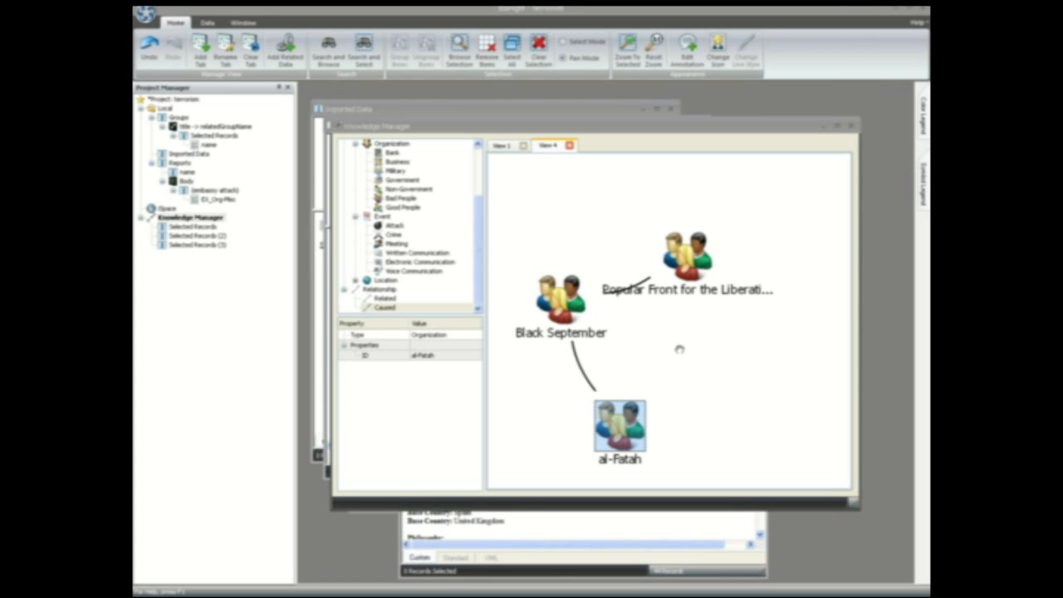
click(679, 350)
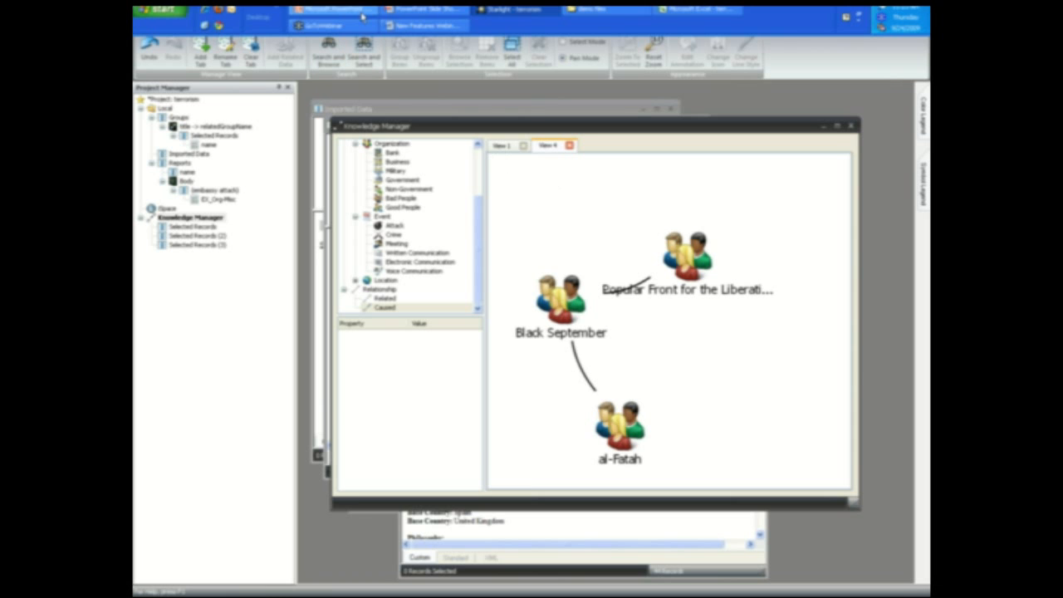
Step: Switch to the demo files folder, open terrorist incidents.csv in Excel to review its columns, and close it without saving
click(604, 10)
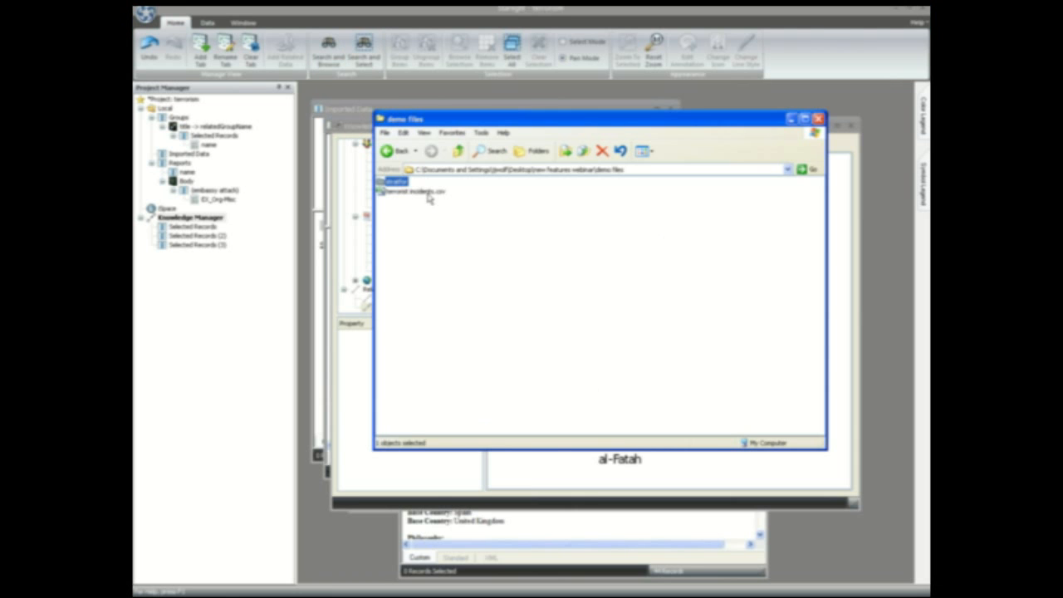
click(425, 192)
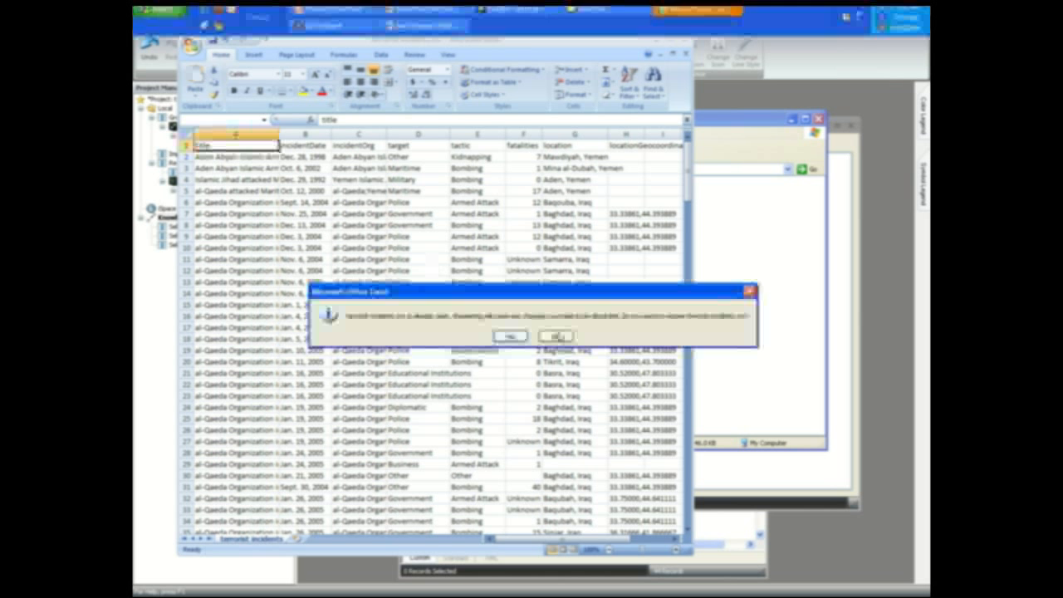
click(557, 336)
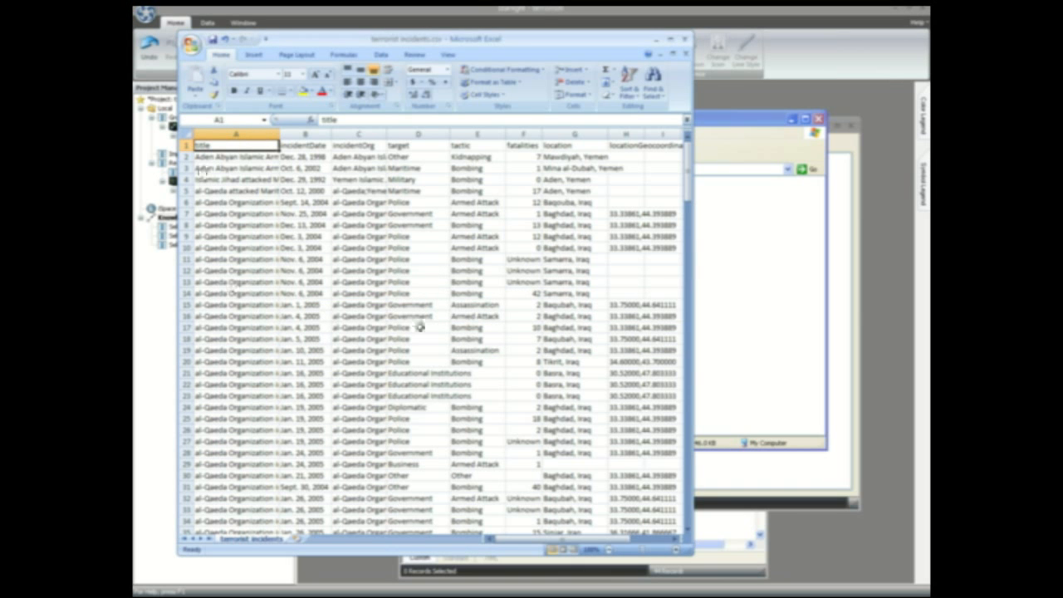
click(686, 40)
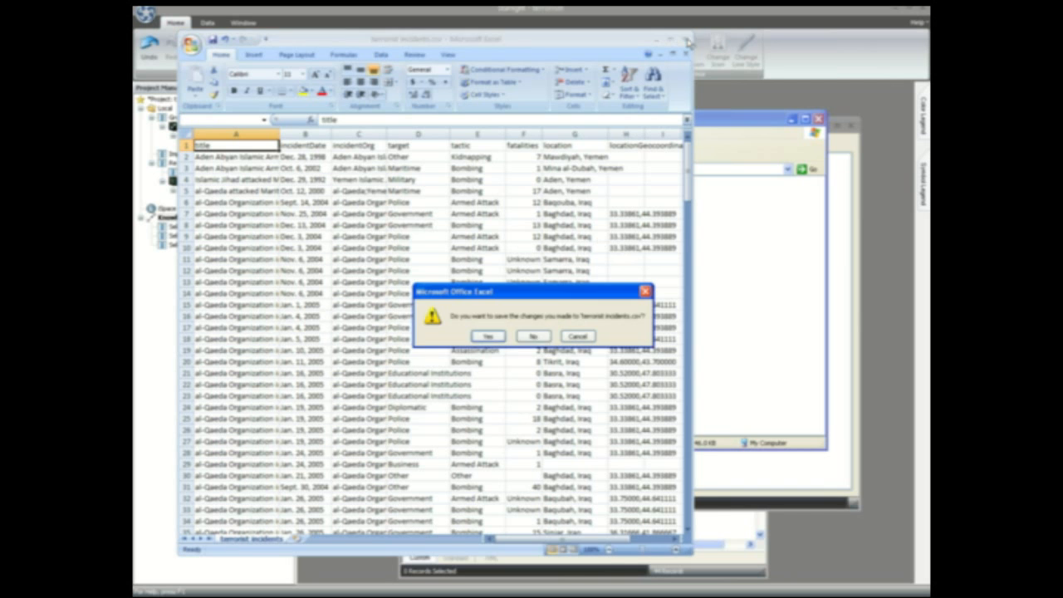
click(534, 335)
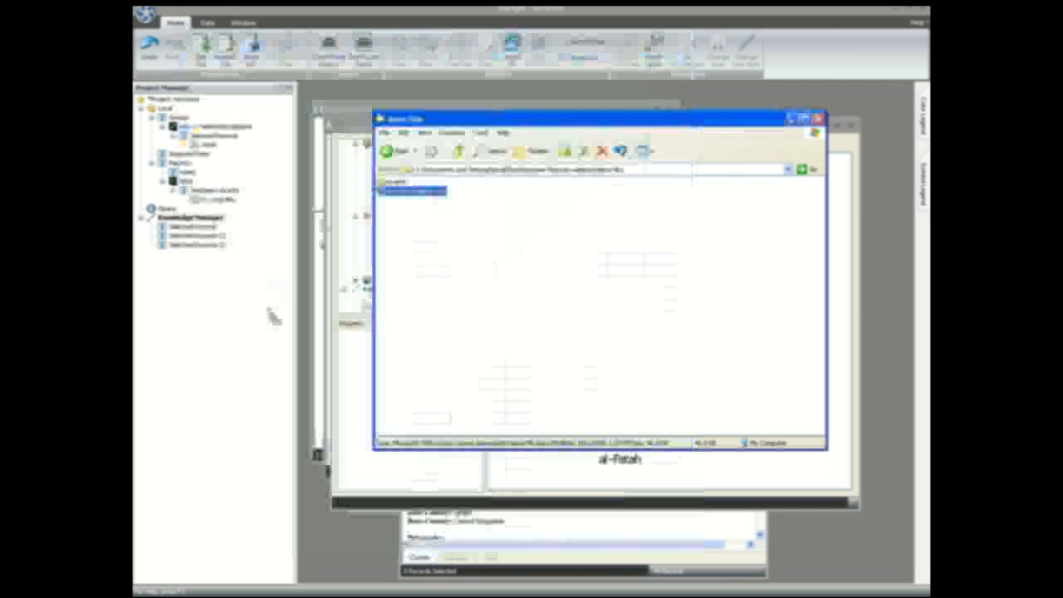
Step: Import terrorist incidents.csv into the Starlight project and look at the worksheet heading and fields of the first record
click(596, 448)
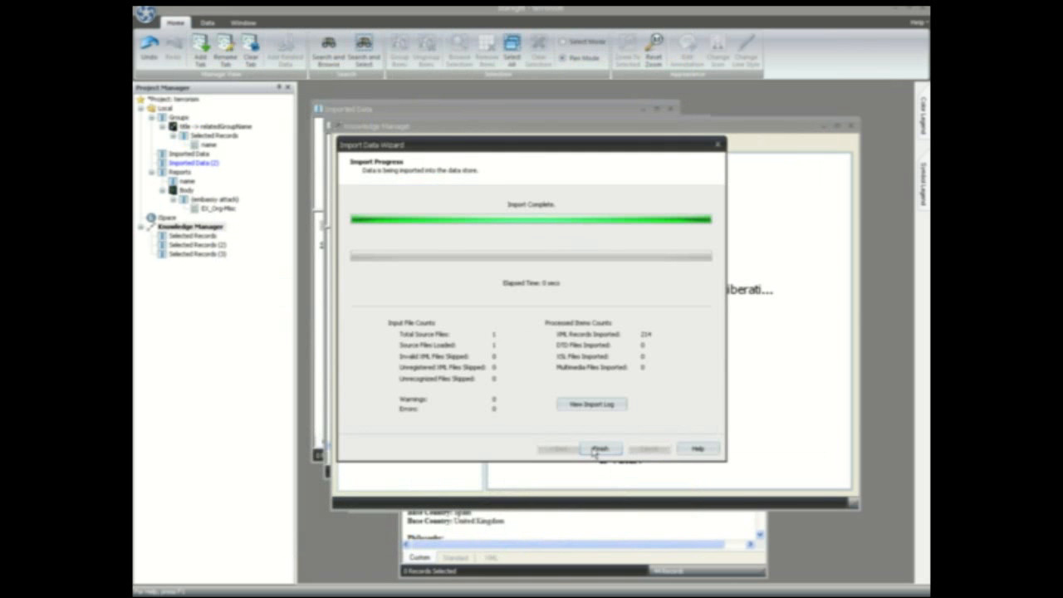
click(600, 448)
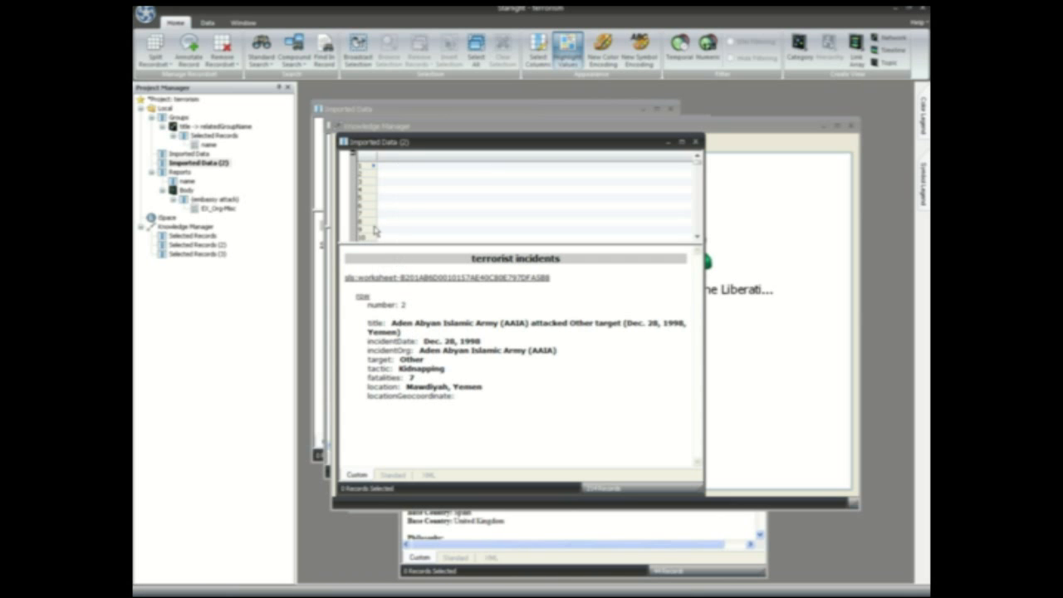
drag(549, 277, 401, 279)
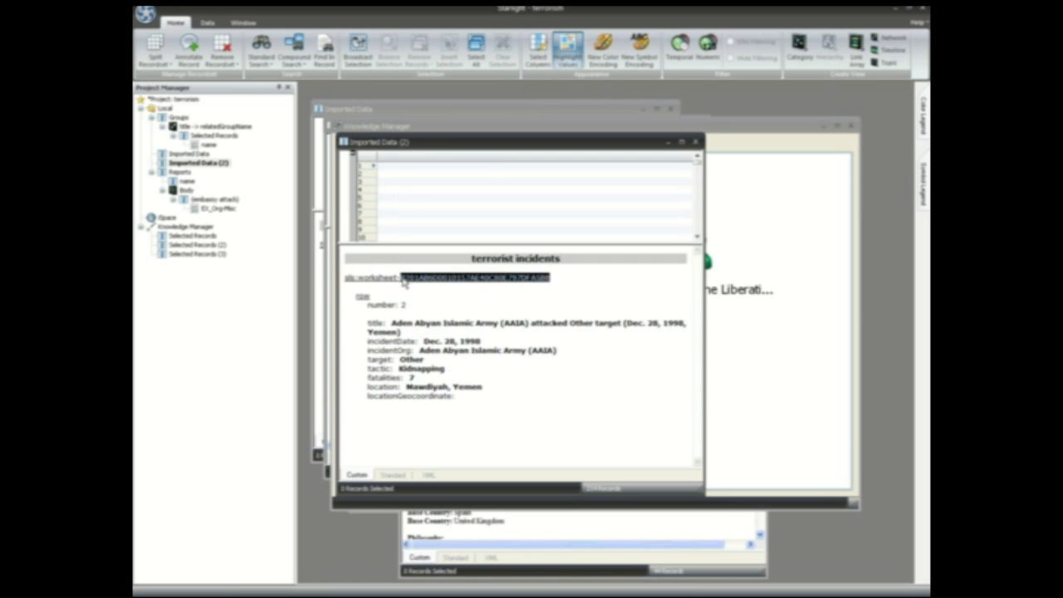
click(541, 301)
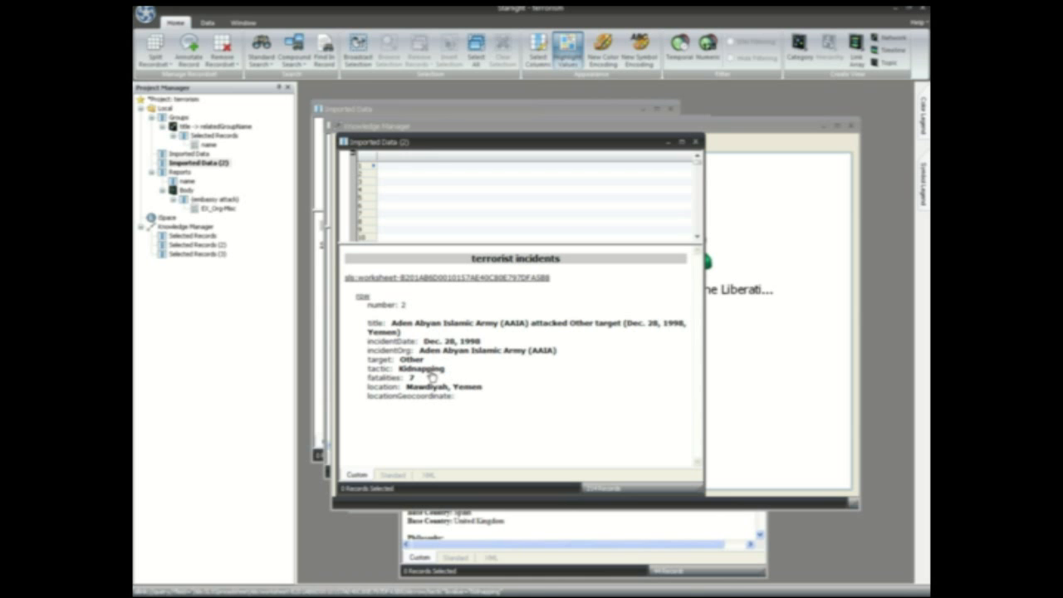
Step: Show the title, incidentDate, incidentOrg, target, tactic, fatalities and location columns in the new recordset and view the Sept. 14, 2004 incident
right_click(432, 160)
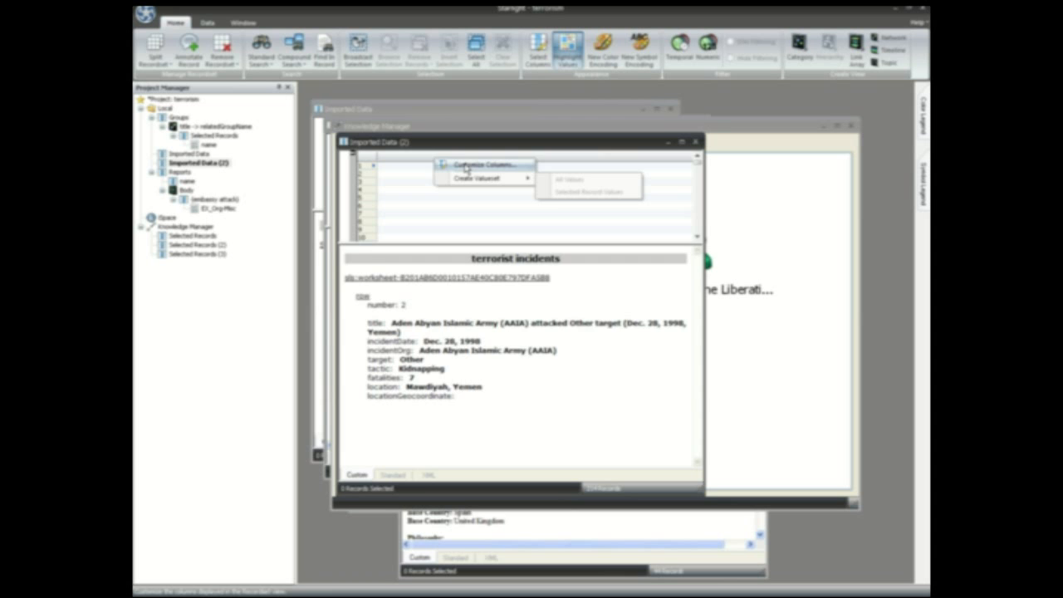
click(465, 166)
double_click(389, 329)
double_click(397, 338)
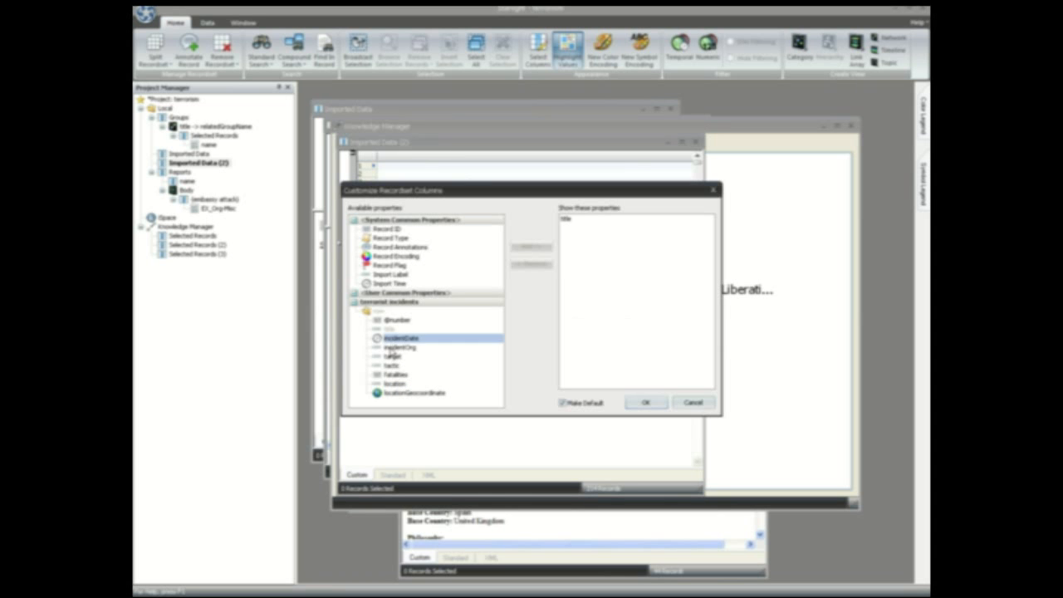
double_click(397, 347)
double_click(390, 356)
double_click(390, 366)
double_click(390, 375)
double_click(390, 383)
click(645, 401)
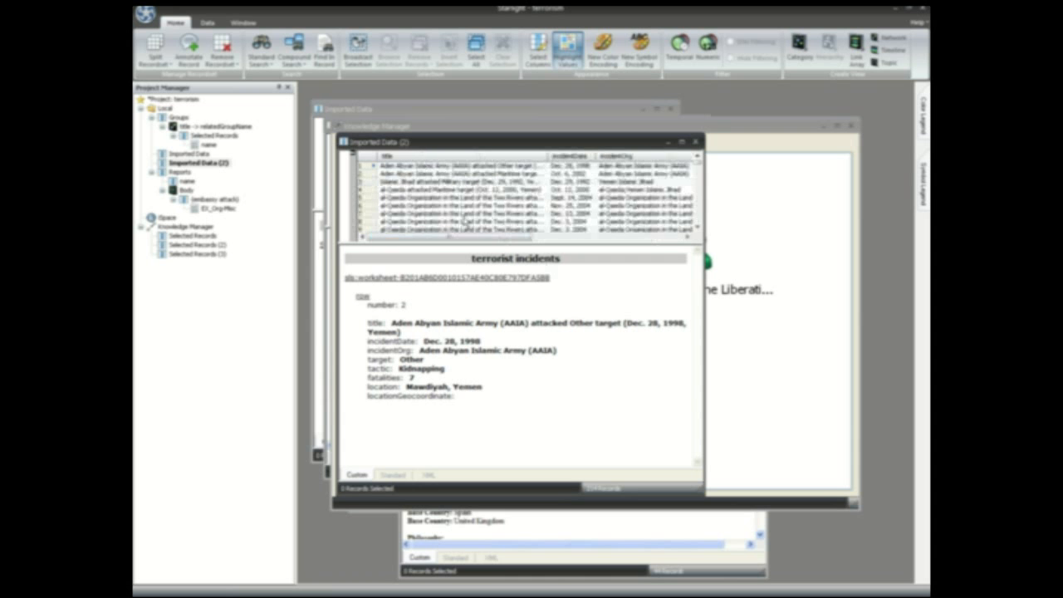
drag(467, 239, 558, 239)
click(512, 199)
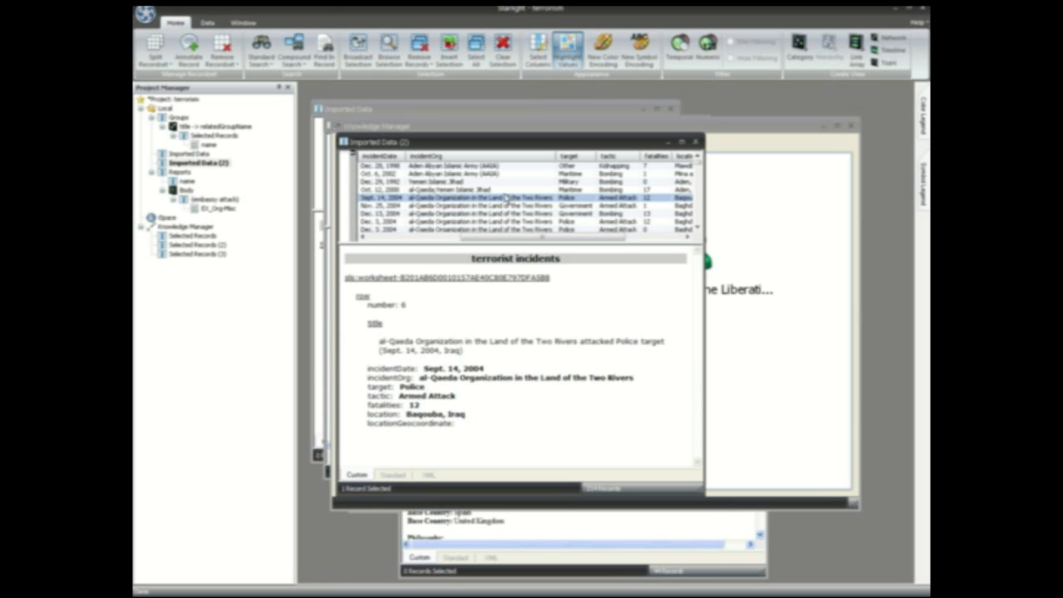
Step: Open Semantic Mapping and choose terrorist incidents as the record type
click(210, 23)
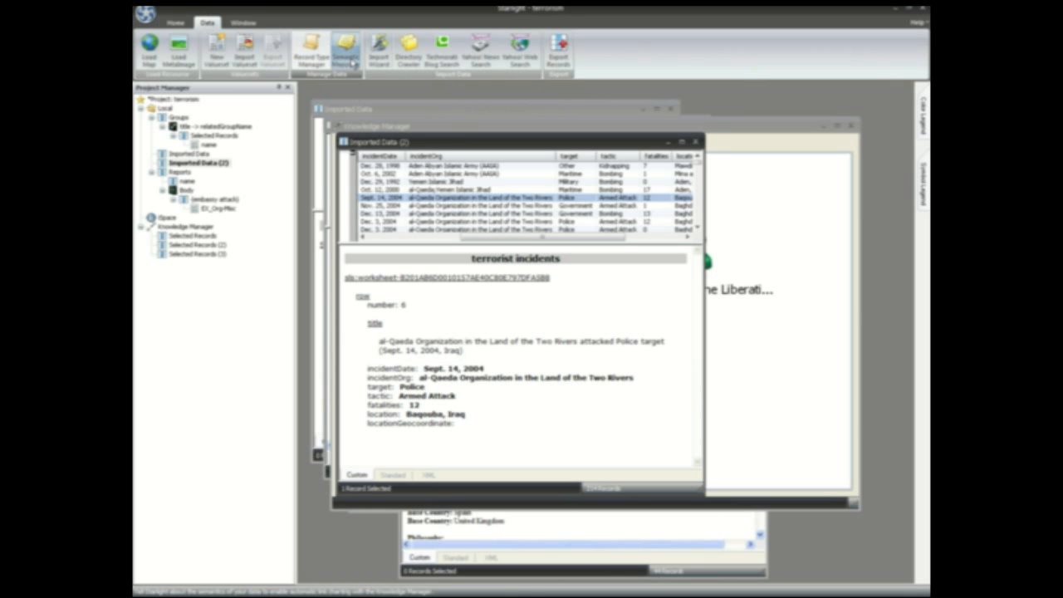
click(347, 55)
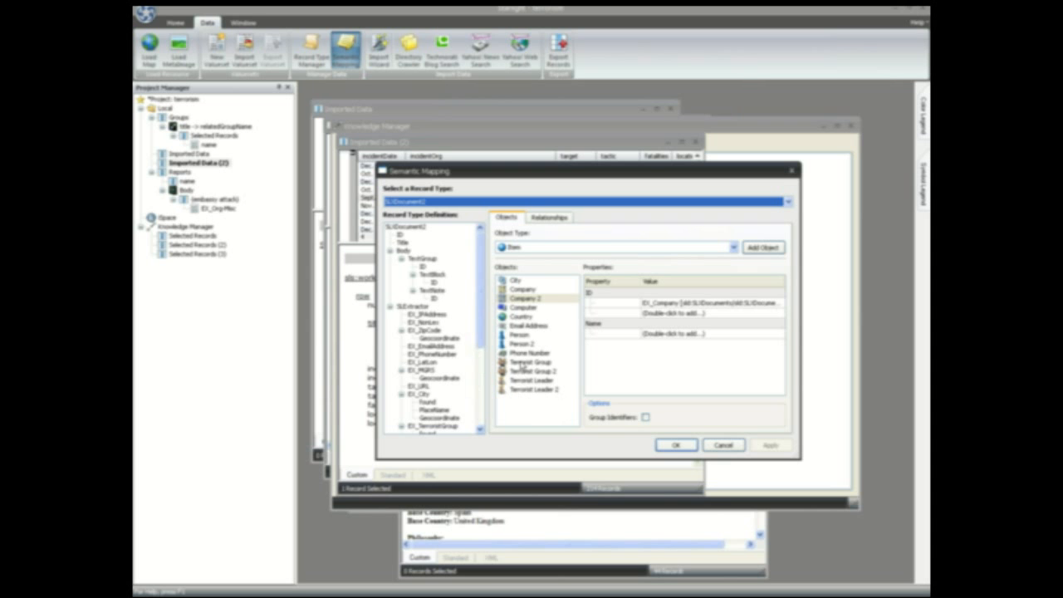
click(429, 203)
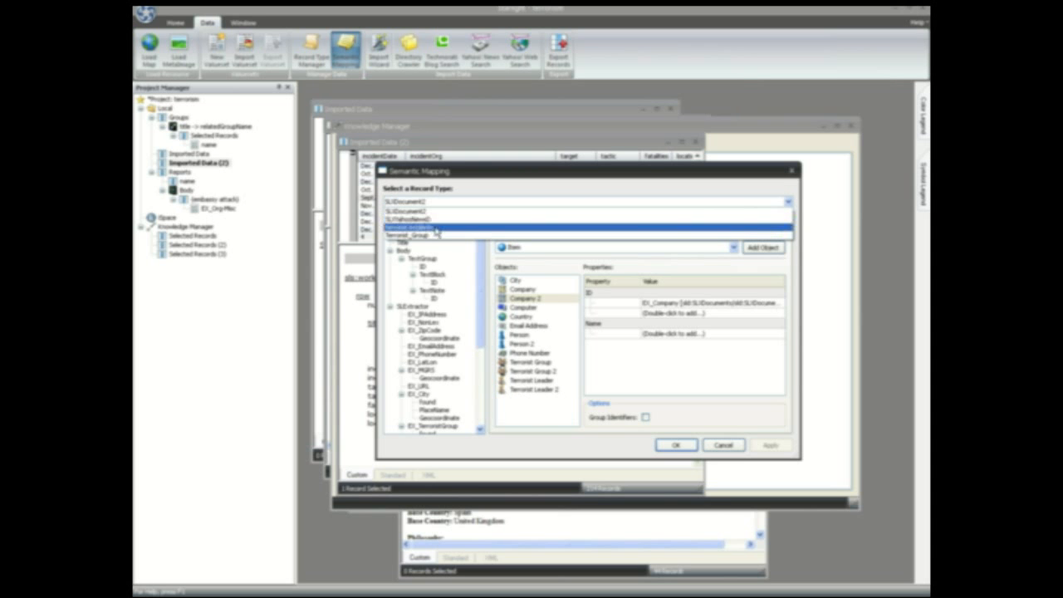